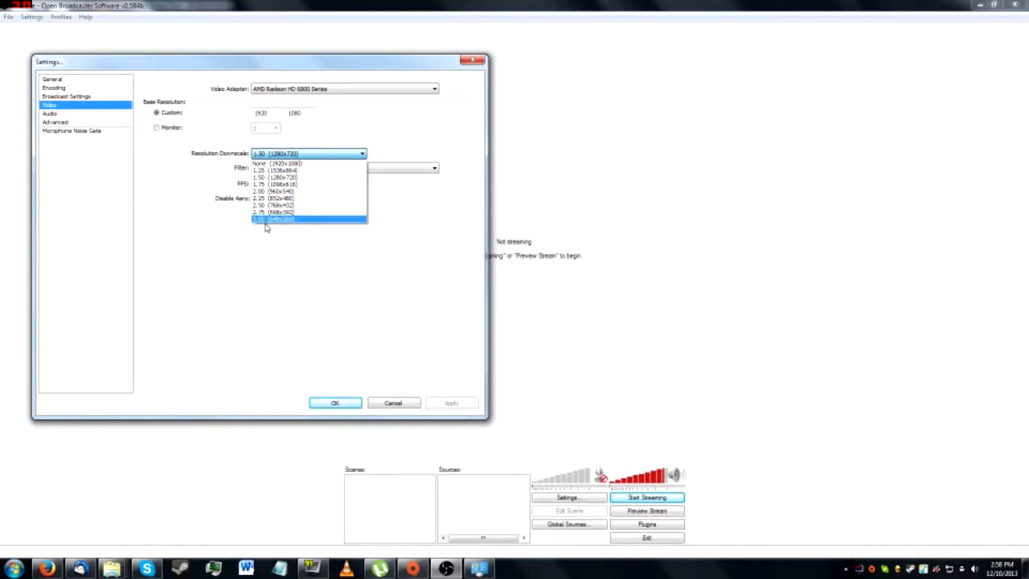
# Set the video resolution downscale to 1.50 (1280x720) with the Lanczos (best detail, 36 samples) filter
pyautogui.click(280, 177)
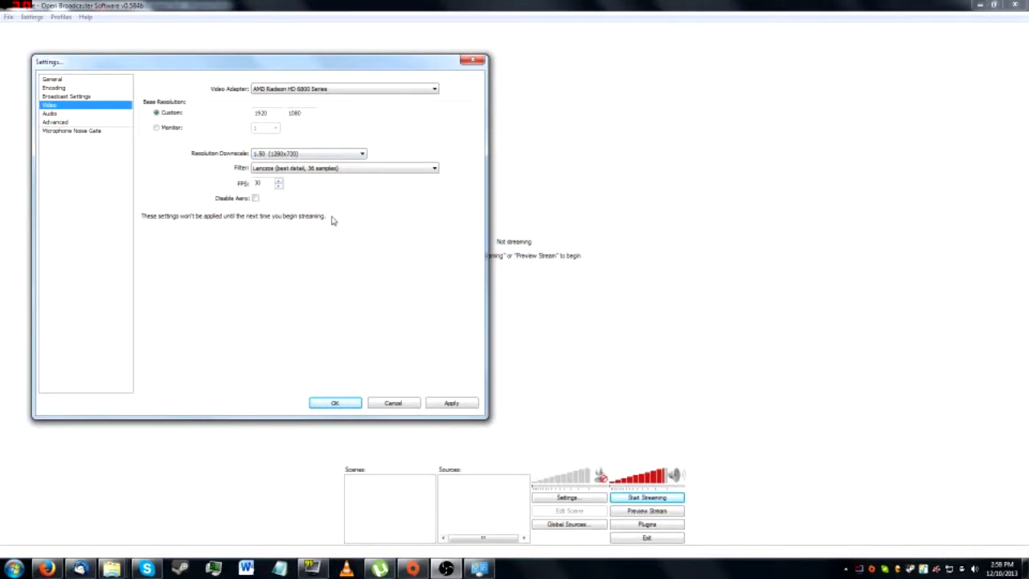
pyautogui.click(328, 172)
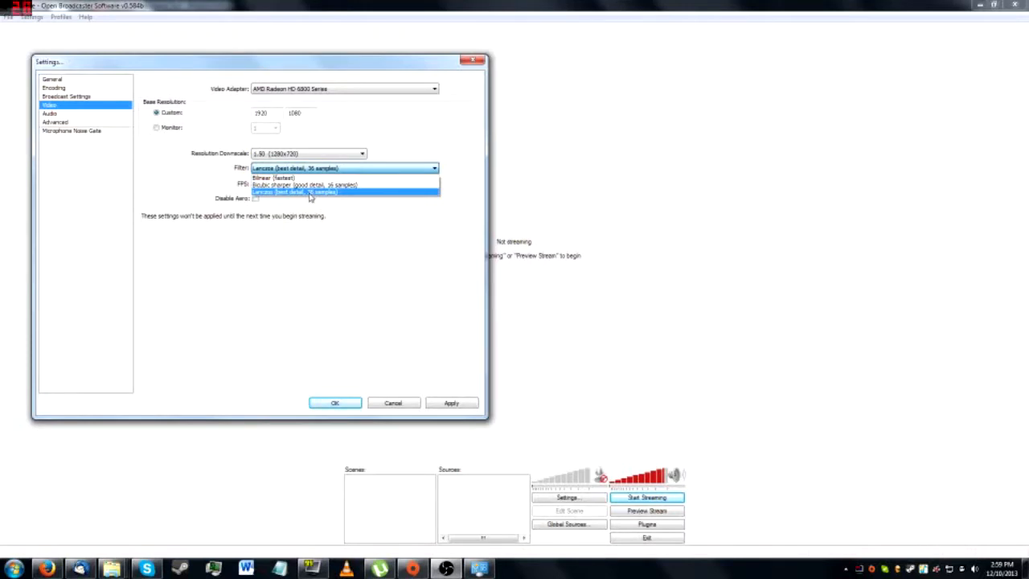
pyautogui.click(310, 193)
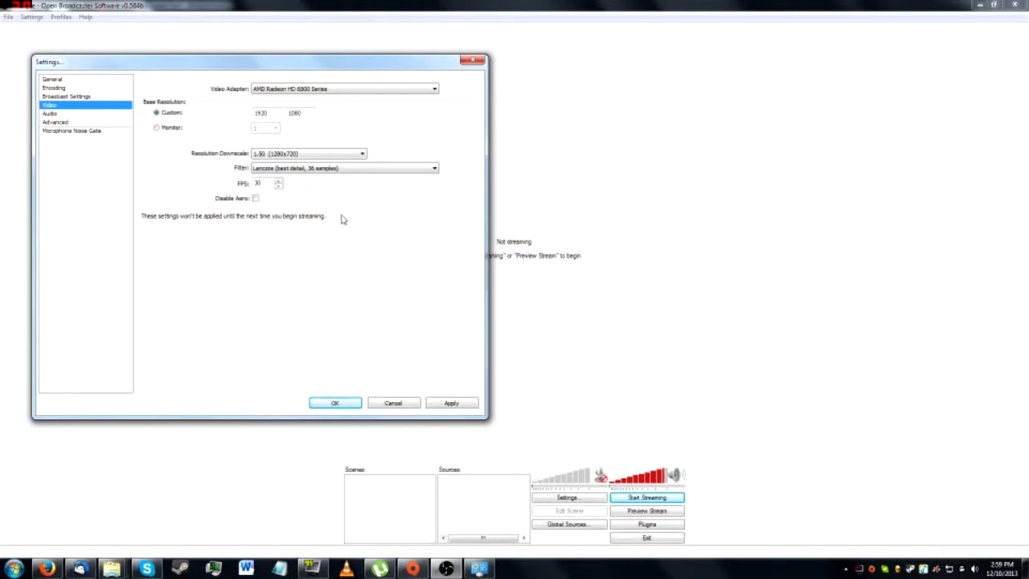
pyautogui.click(329, 171)
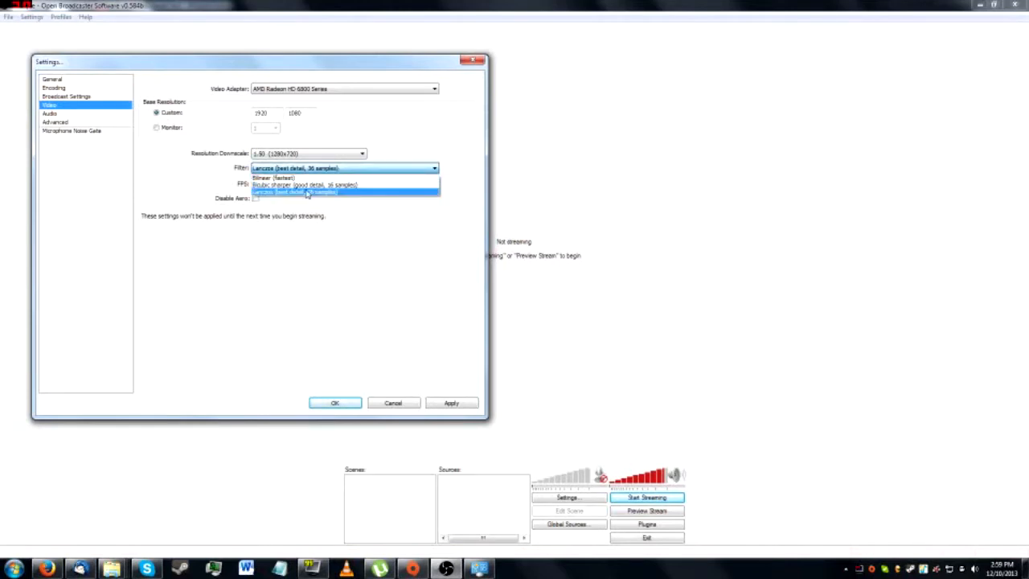
pyautogui.click(306, 193)
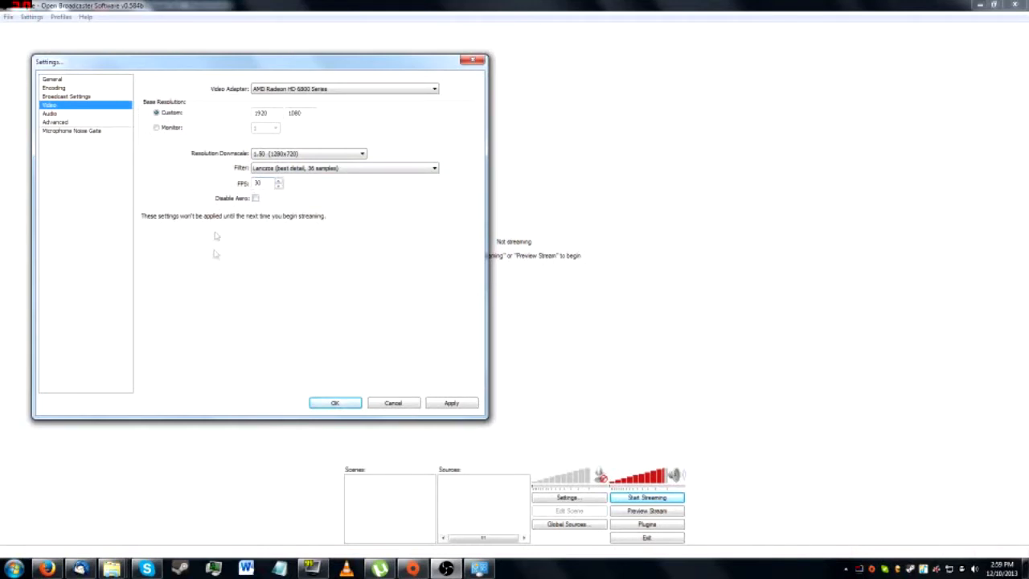
# Review the audio settings and bring up the advanced settings
pyautogui.click(79, 113)
pyautogui.click(514, 317)
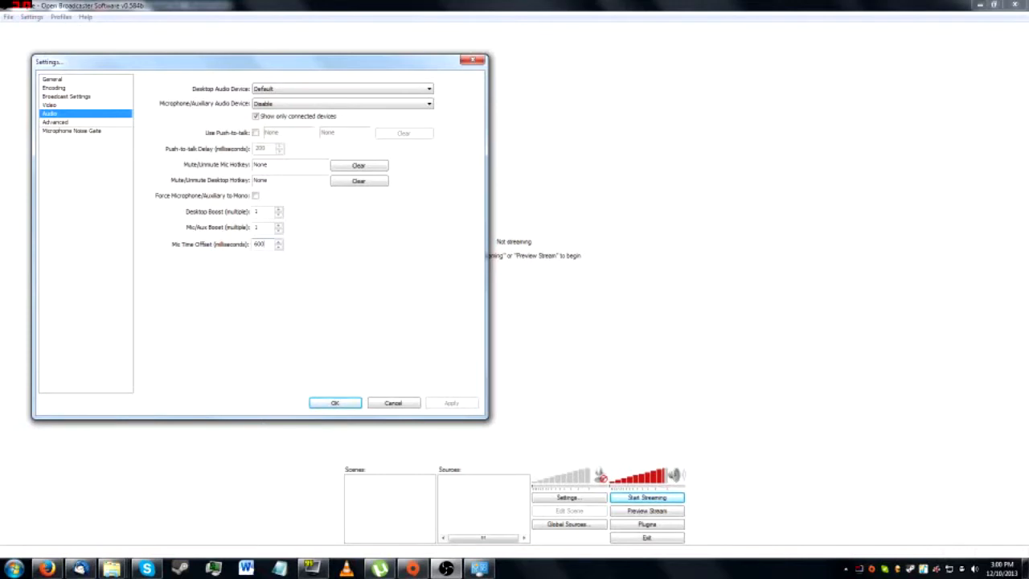
pyautogui.click(50, 122)
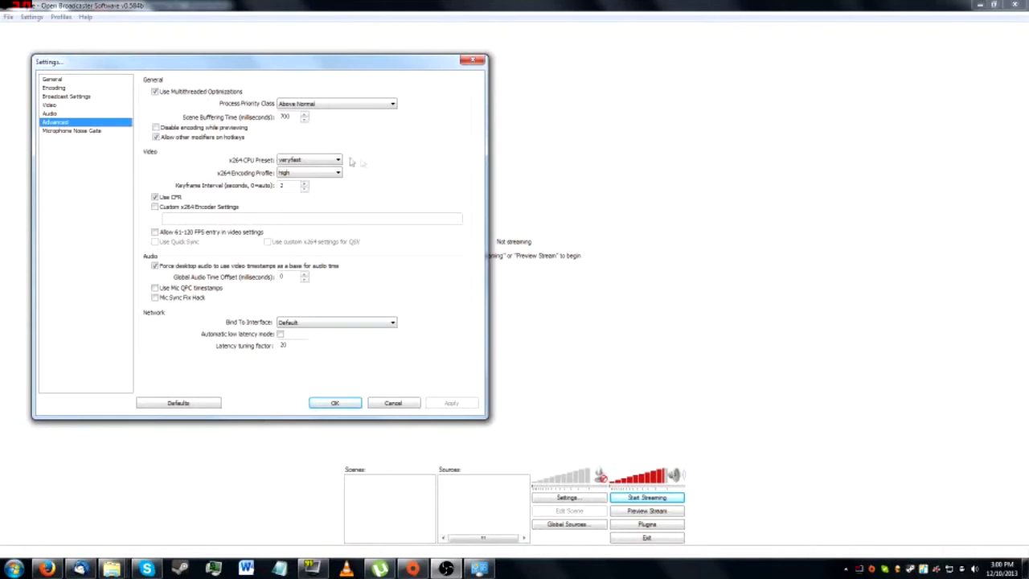
# Try to change the x264 CPU preset to medium, declining the change when asked to confirm
pyautogui.click(317, 160)
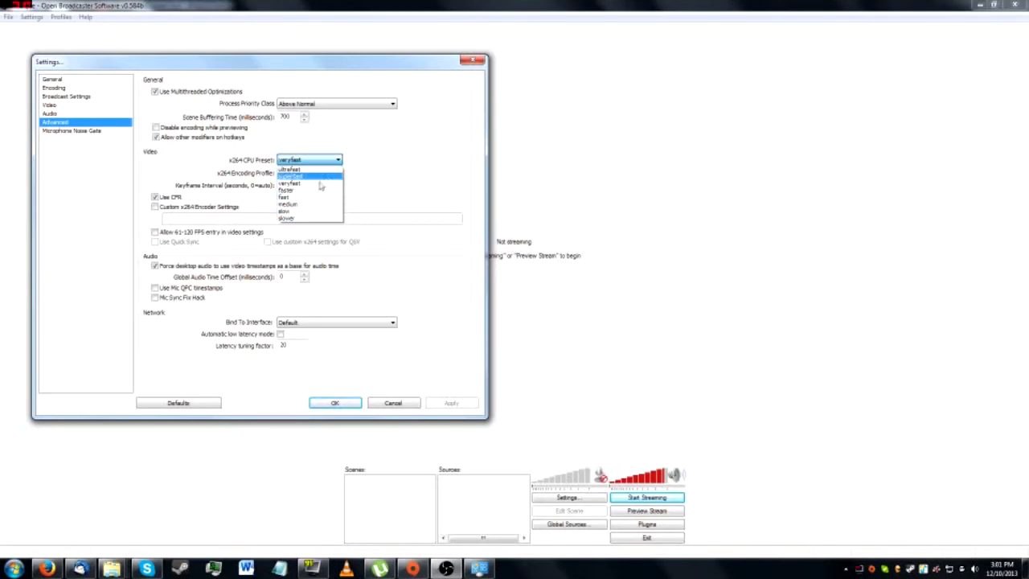
pyautogui.click(303, 204)
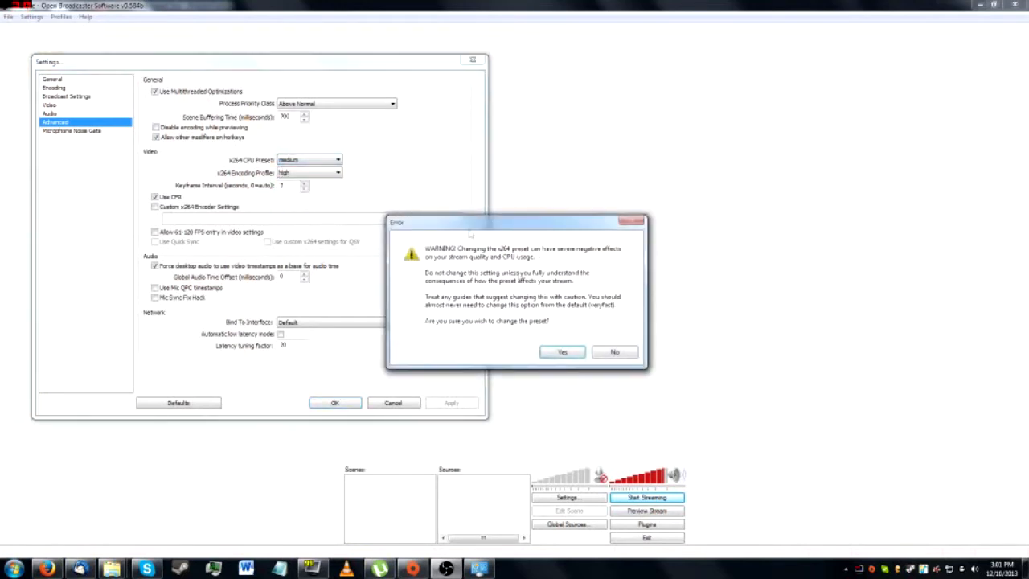
pyautogui.click(615, 352)
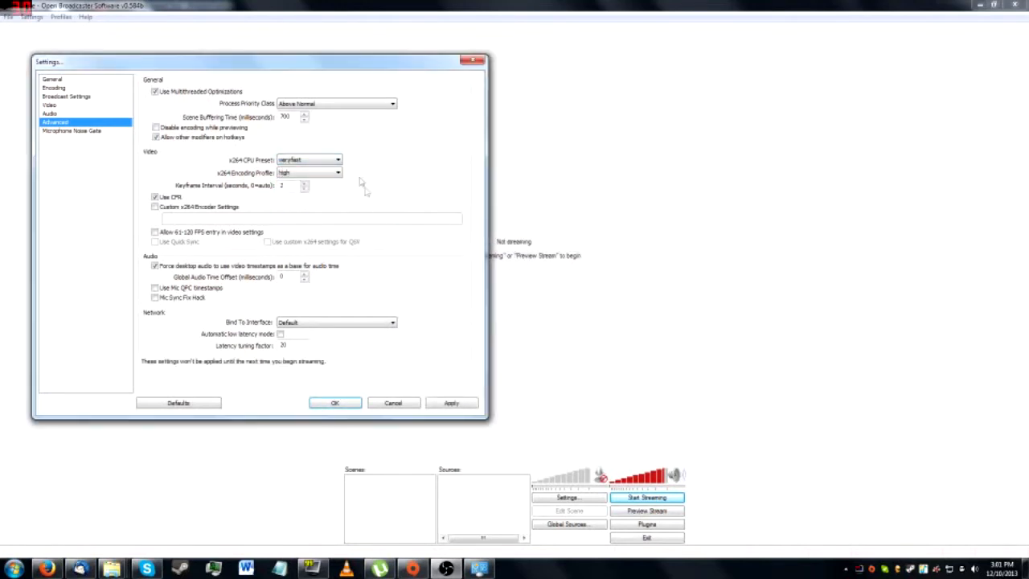
# Check the x264 CPU preset and encoding profile options, keep veryfast and high, and accept the settings
pyautogui.click(330, 160)
pyautogui.click(330, 159)
pyautogui.click(339, 176)
pyautogui.click(339, 176)
pyautogui.click(313, 173)
pyautogui.click(313, 175)
pyautogui.click(302, 175)
pyautogui.click(313, 182)
pyautogui.click(342, 404)
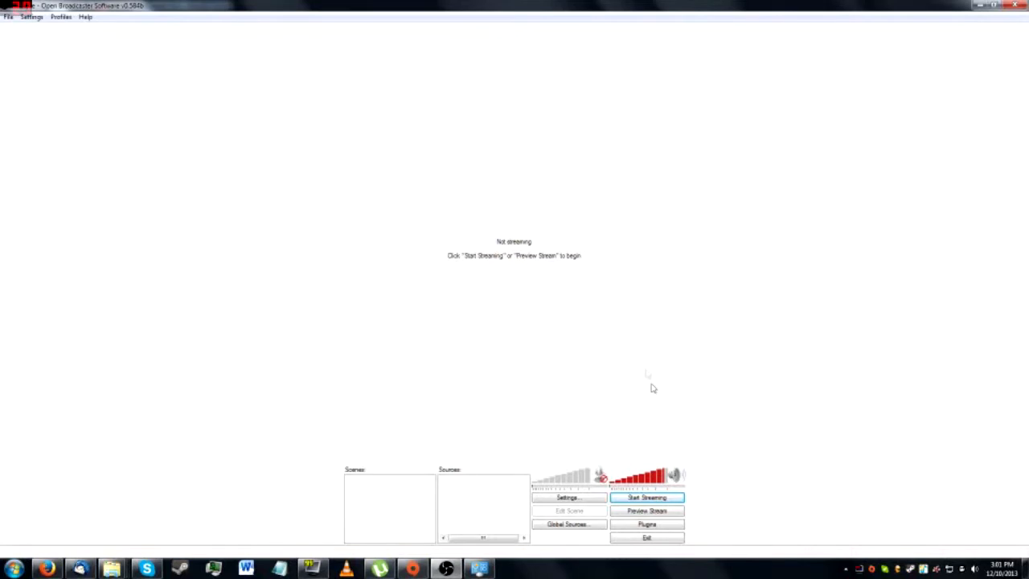
# Add a scene named Composite
pyautogui.rightClick(395, 510)
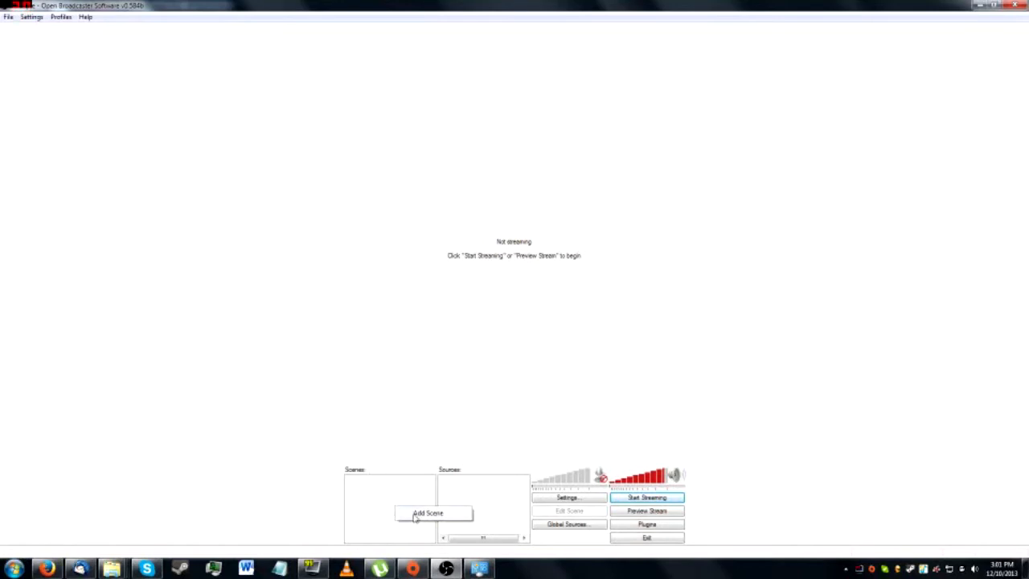
pyautogui.click(414, 516)
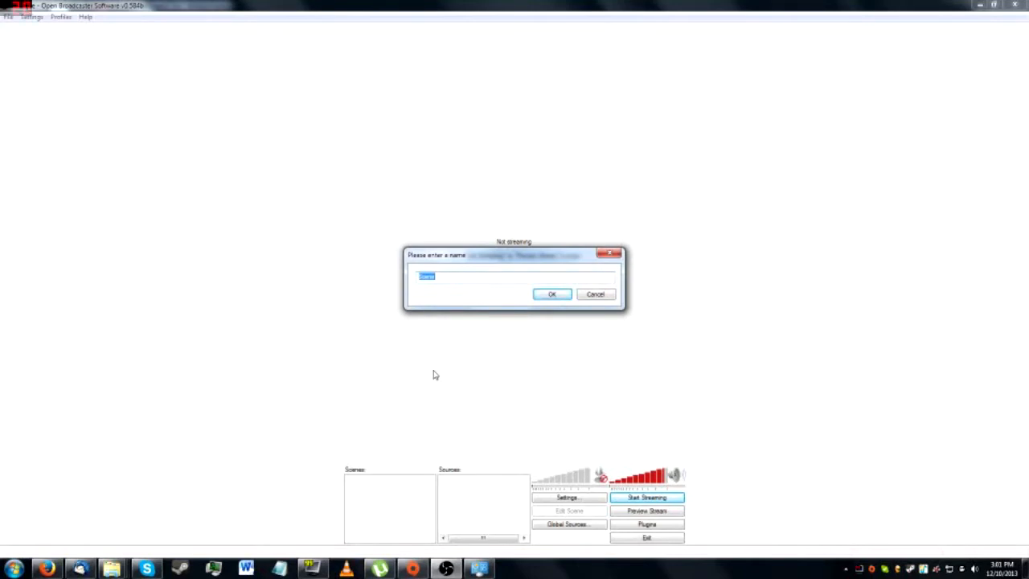
pyautogui.write('Composite')
pyautogui.press('Return')
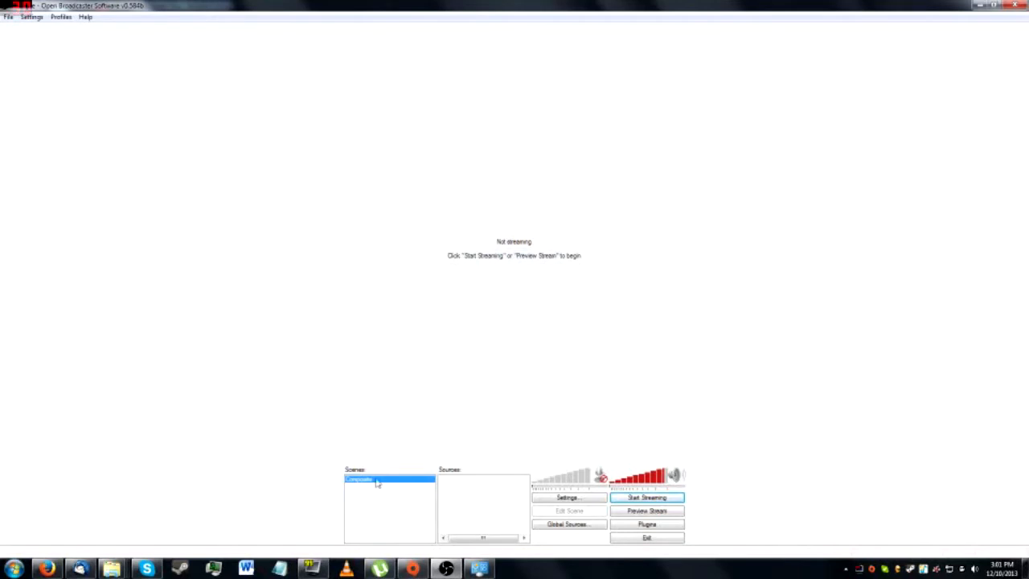
# Examine the source types that can be added to the Composite scene, without adding one
pyautogui.rightClick(491, 488)
pyautogui.rightClick(467, 496)
pyautogui.click(469, 483)
pyautogui.rightClick(468, 480)
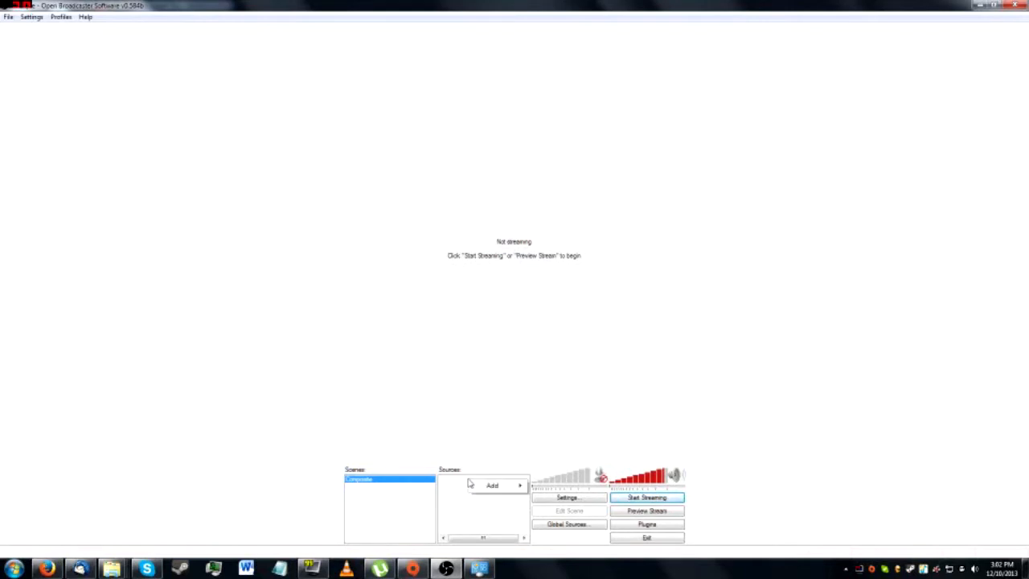
pyautogui.click(461, 489)
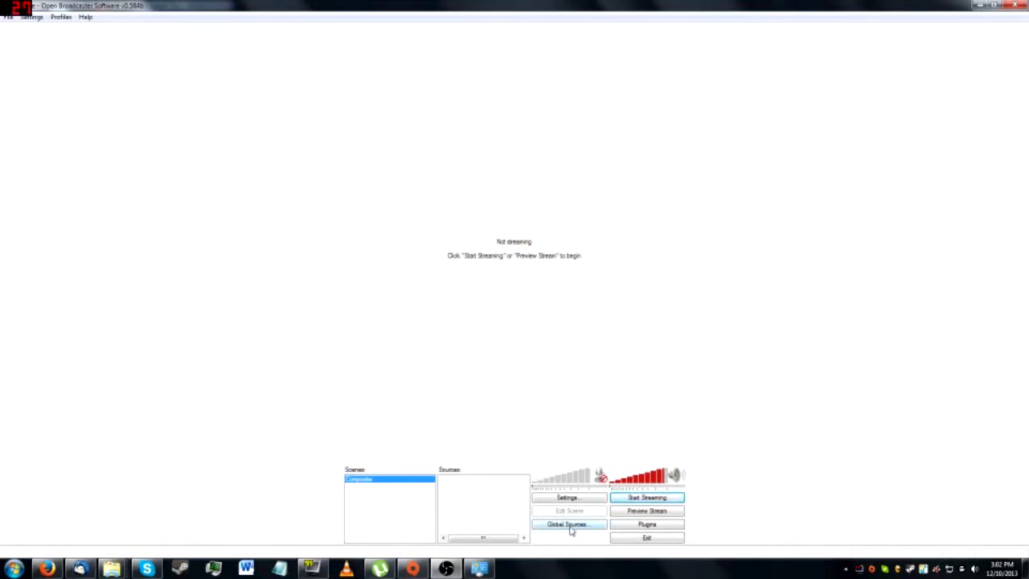
pyautogui.rightClick(485, 502)
pyautogui.click(466, 494)
pyautogui.rightClick(464, 482)
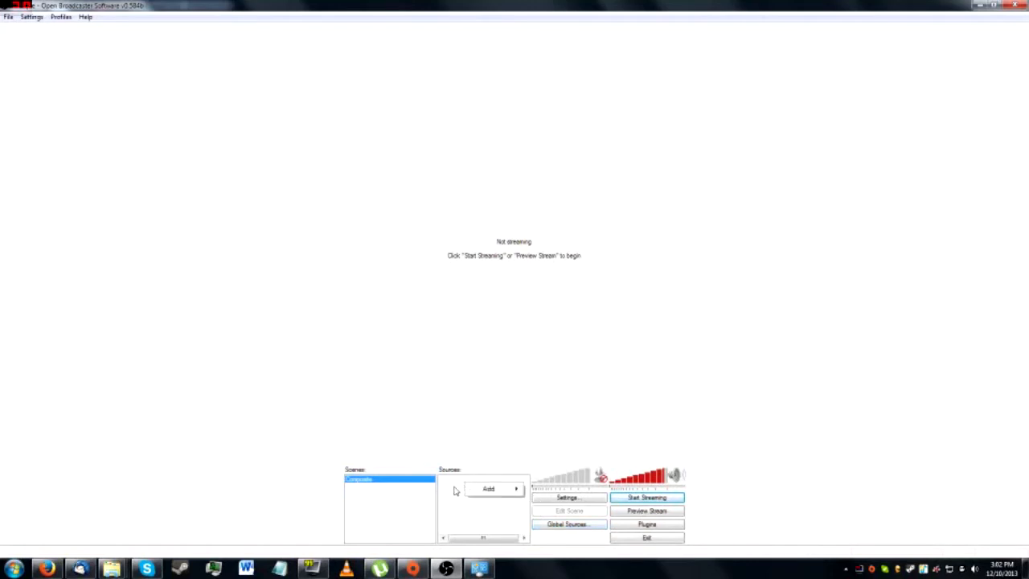
pyautogui.moveTo(497, 491)
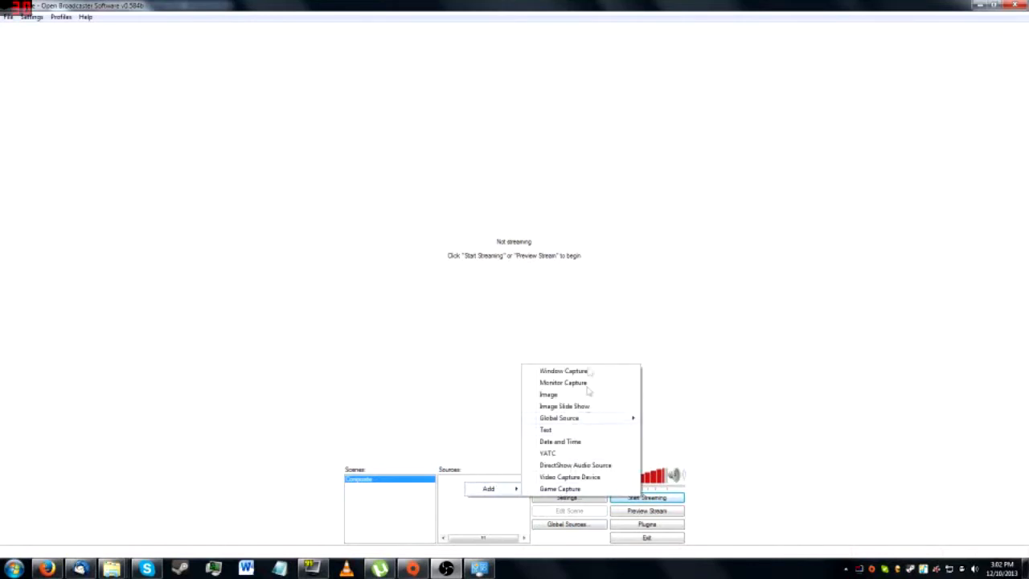
pyautogui.click(448, 519)
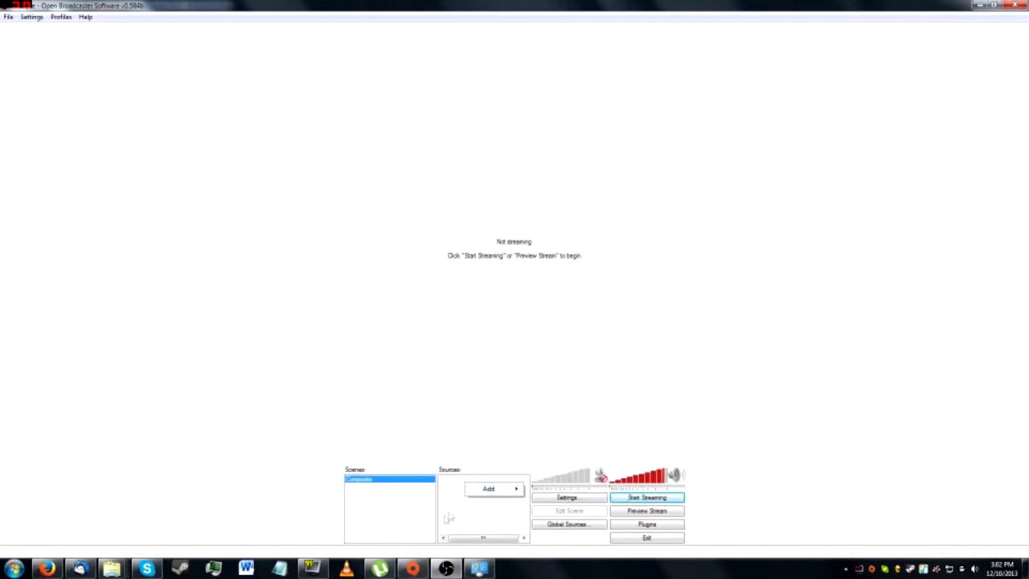
# Review the existing global sources and the types of source that can be added to that list
pyautogui.click(572, 524)
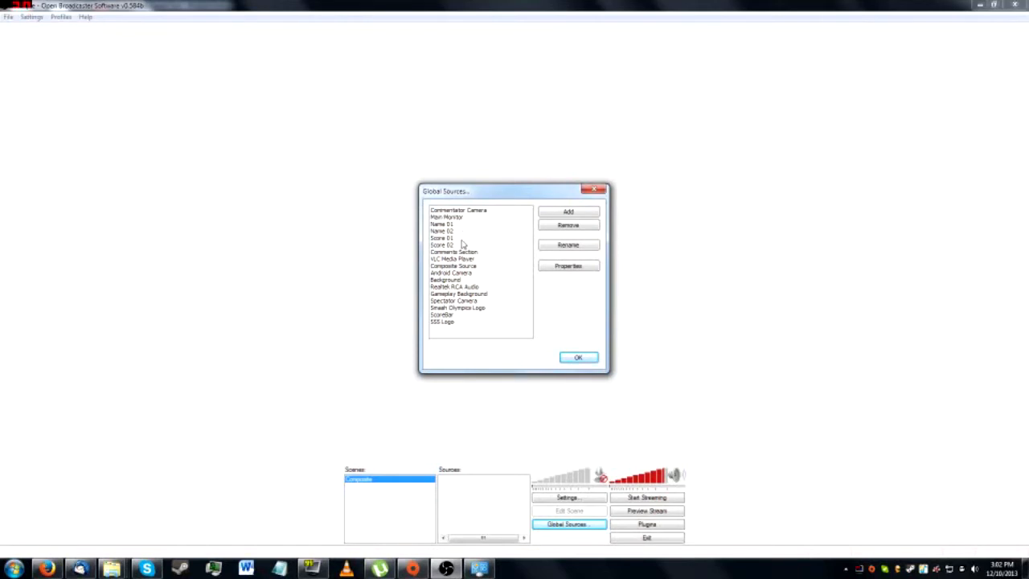
pyautogui.click(578, 357)
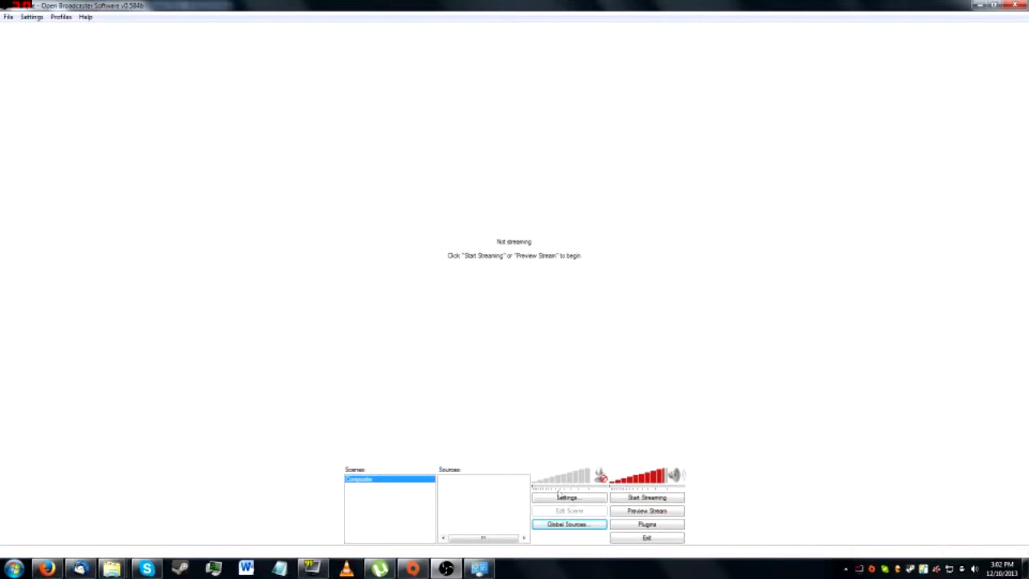
pyautogui.click(578, 532)
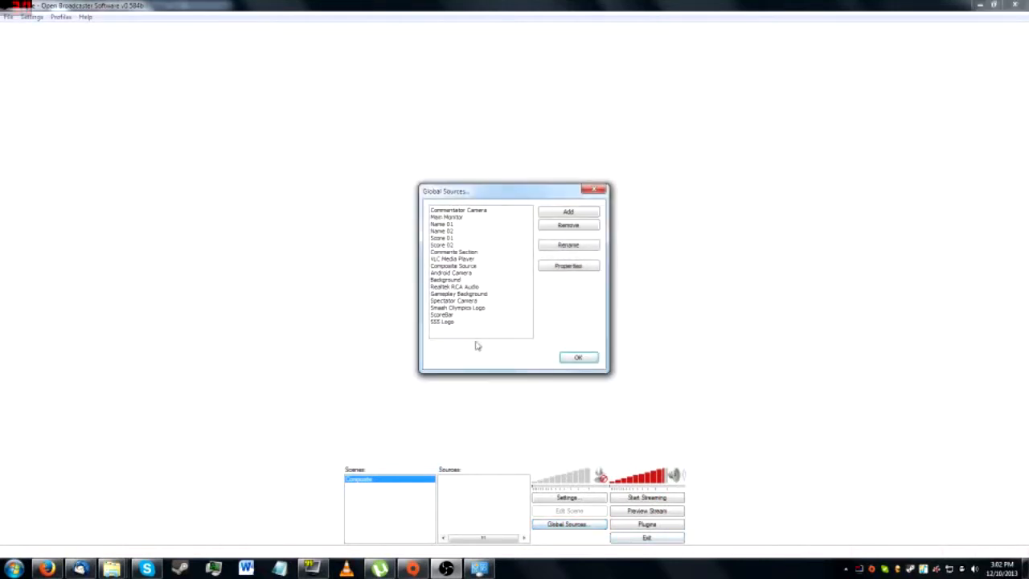
pyautogui.click(550, 211)
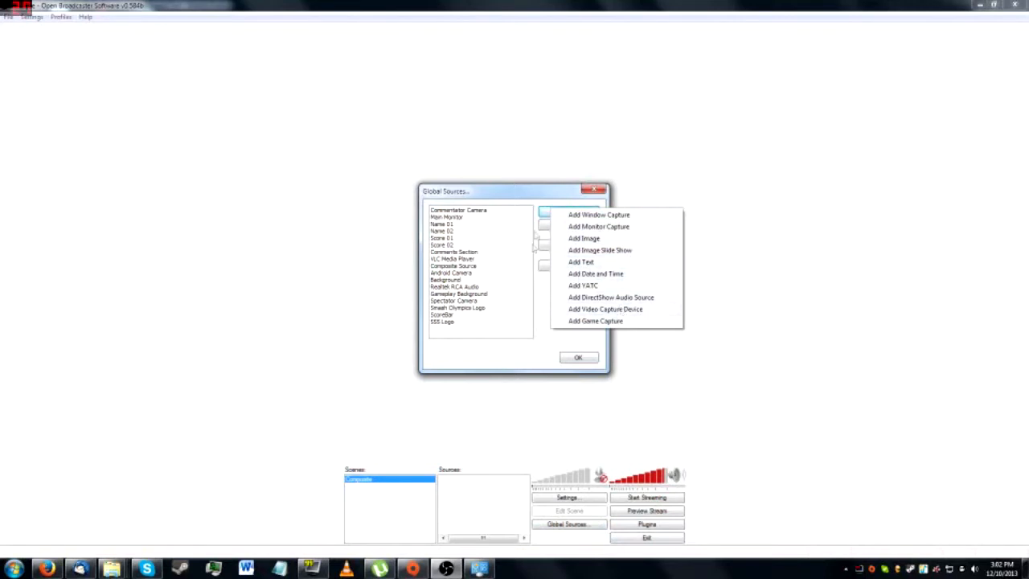
pyautogui.click(544, 213)
# Add a video capture device named Compose to the global sources
pyautogui.click(573, 212)
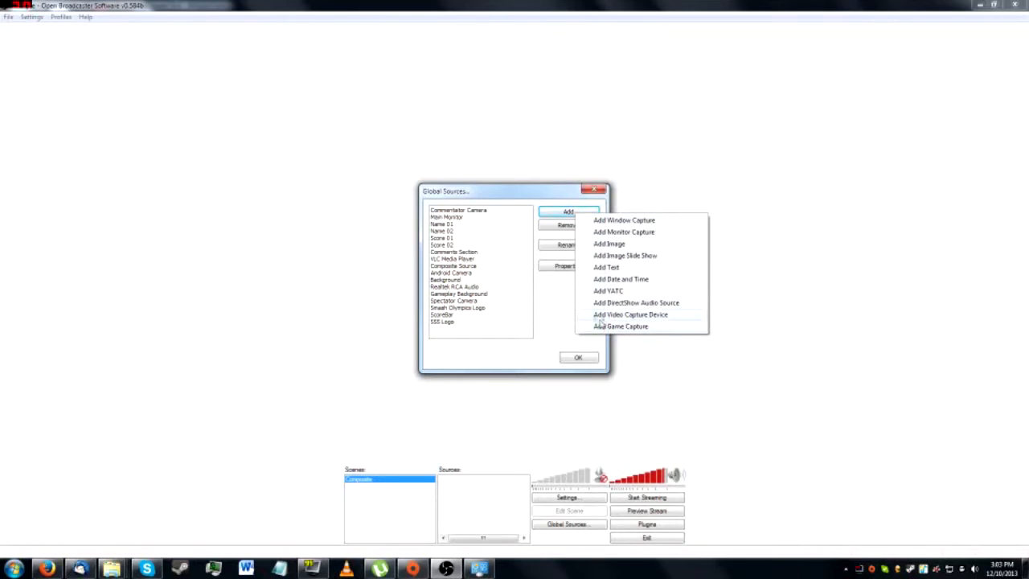
pyautogui.click(601, 316)
pyautogui.write('E')
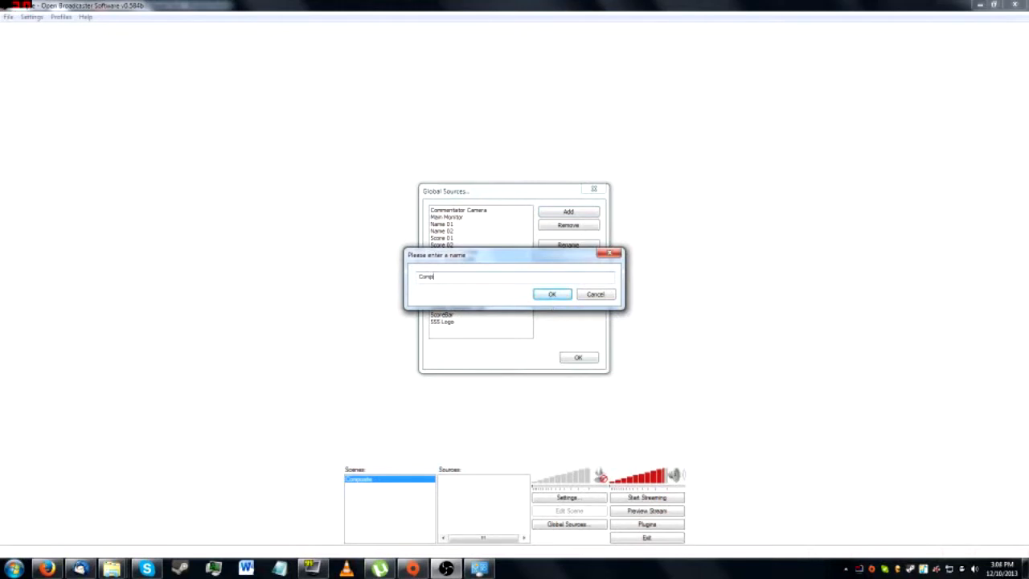
pyautogui.write('ompose')
pyautogui.press('Return')
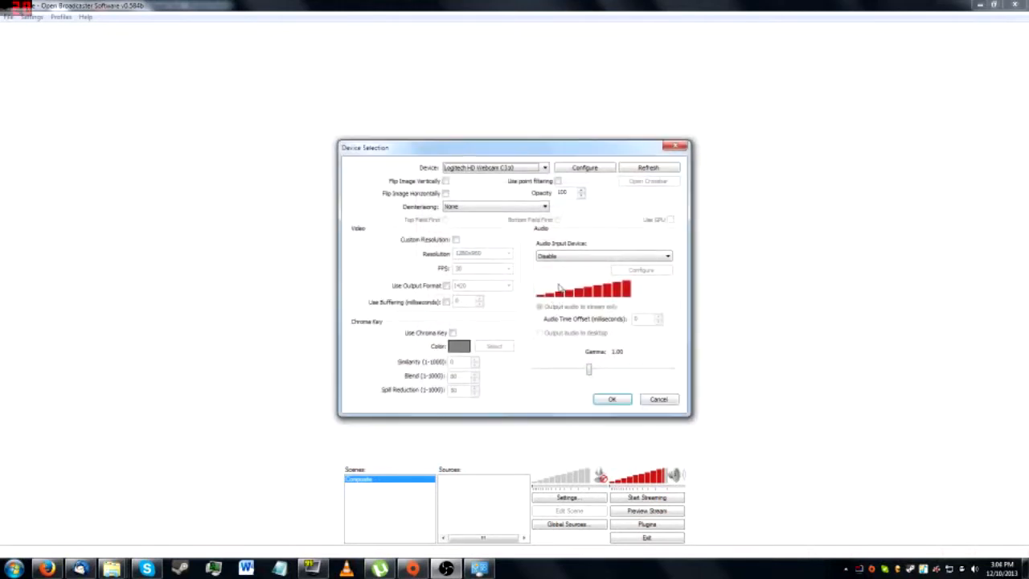
# Choose OEM Device as the capture device for the new global source
pyautogui.moveTo(440, 148); pyautogui.dragTo(316, 136)
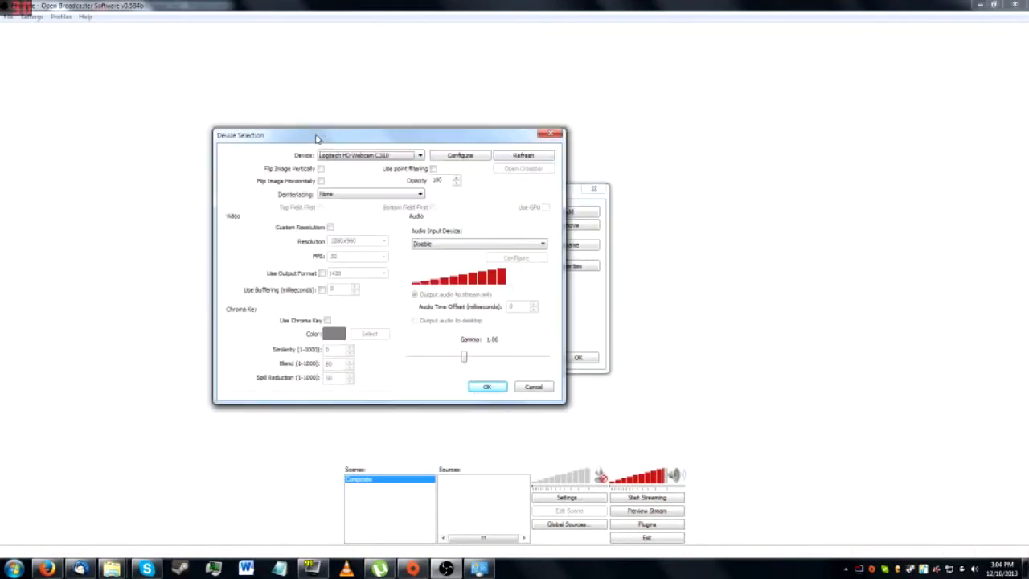
pyautogui.click(358, 159)
pyautogui.click(357, 164)
pyautogui.click(357, 159)
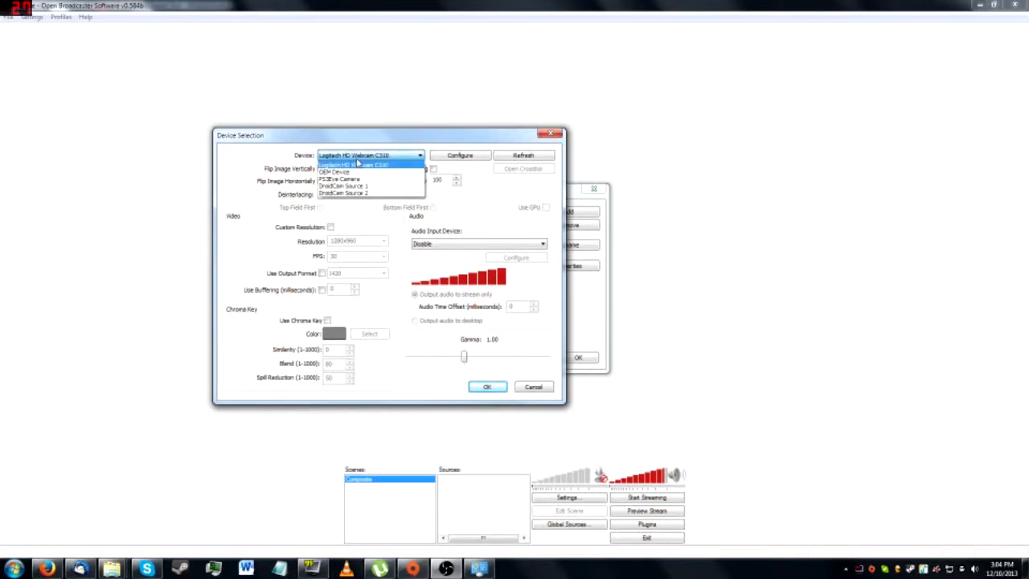
pyautogui.click(357, 163)
pyautogui.click(357, 159)
pyautogui.click(363, 172)
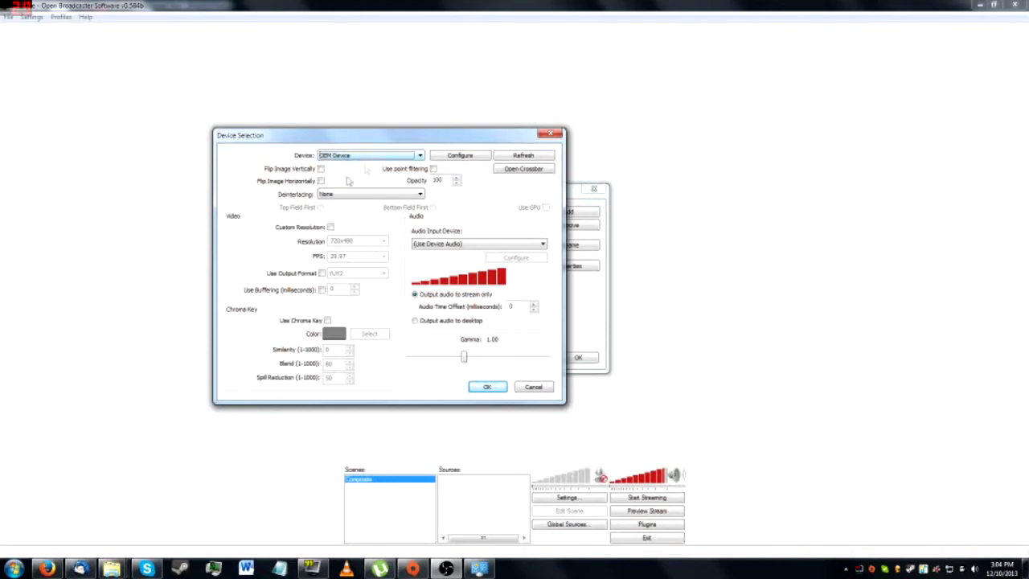
# Examine the OEM Device's video standard options and Video Proc Amp properties, and cancel out without changing them
pyautogui.click(460, 156)
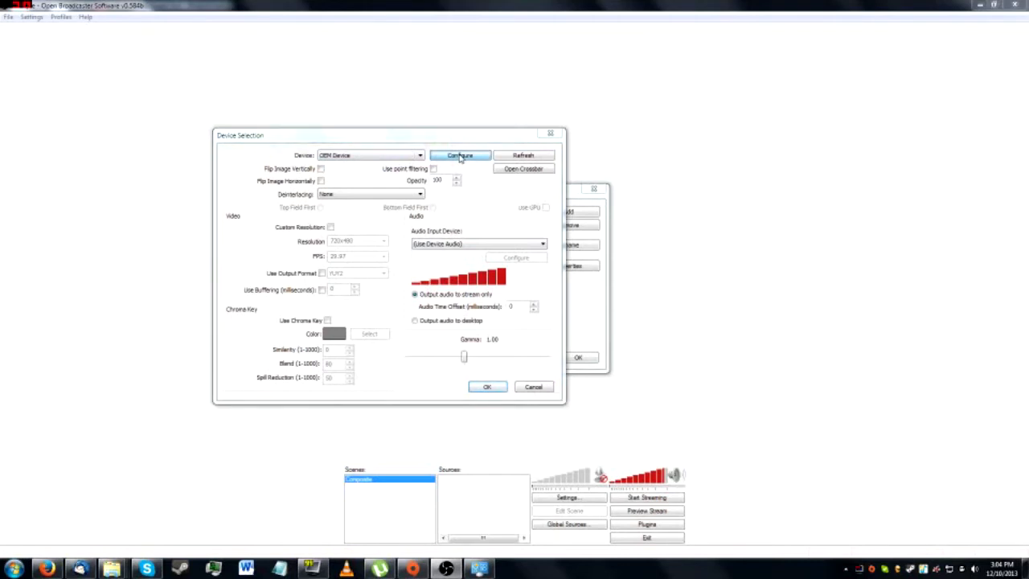
pyautogui.click(398, 180)
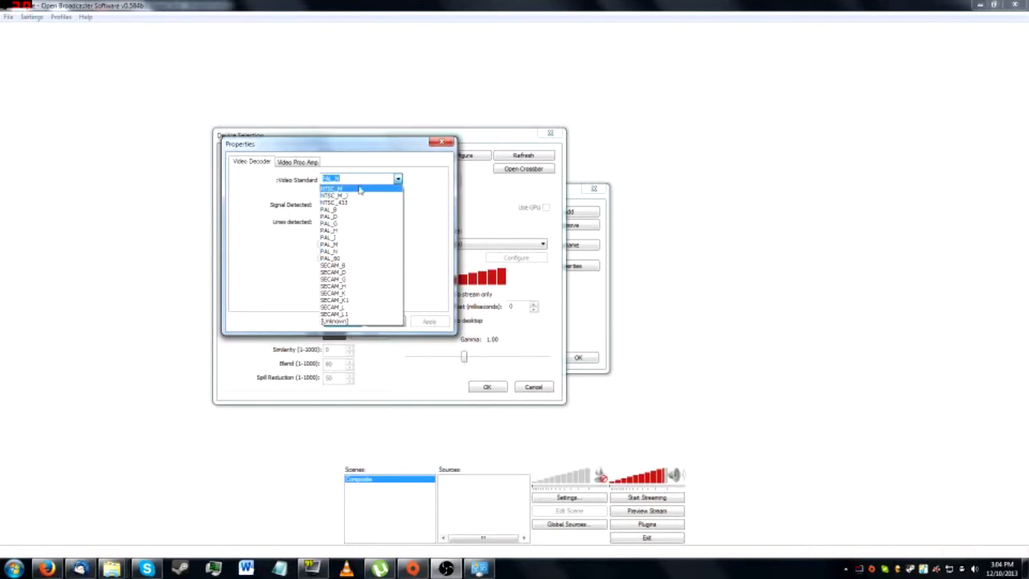
pyautogui.click(407, 197)
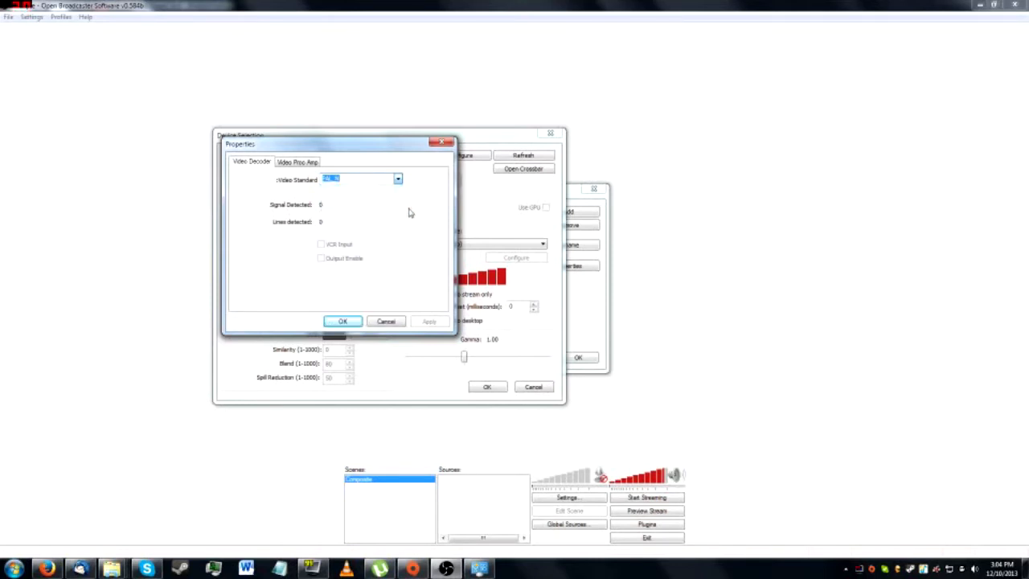
pyautogui.click(397, 330)
pyautogui.click(443, 158)
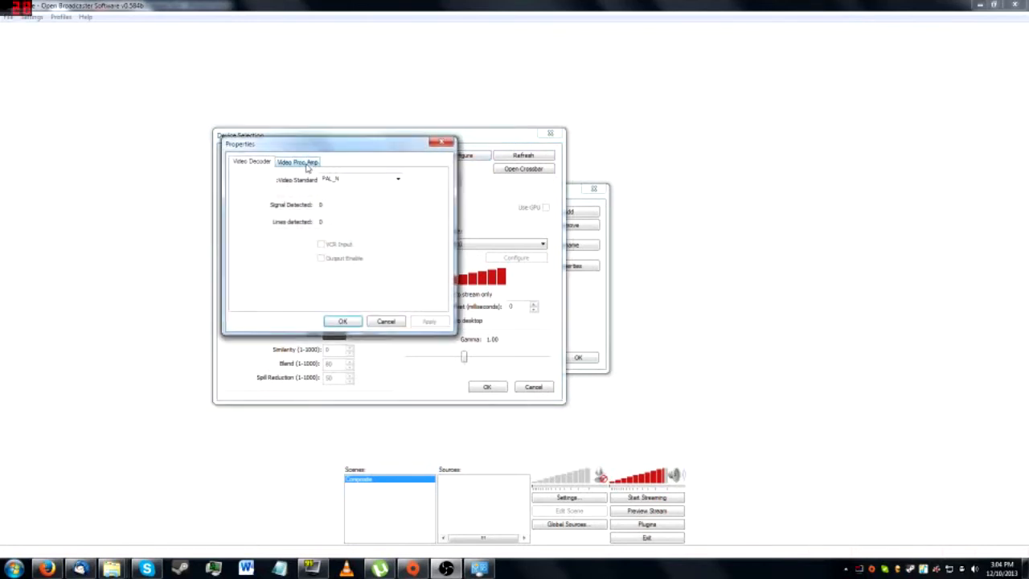
pyautogui.click(306, 165)
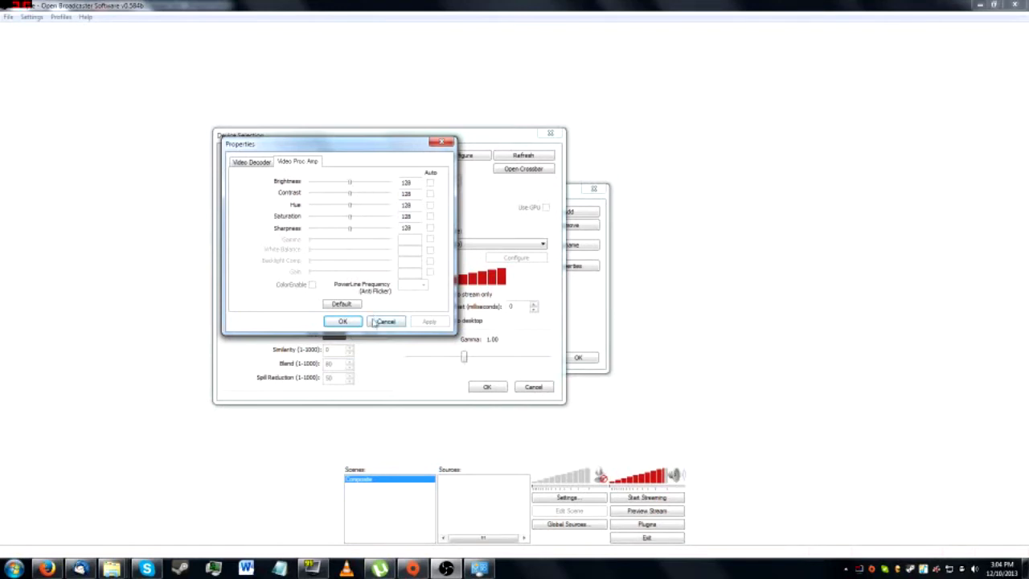
pyautogui.click(383, 322)
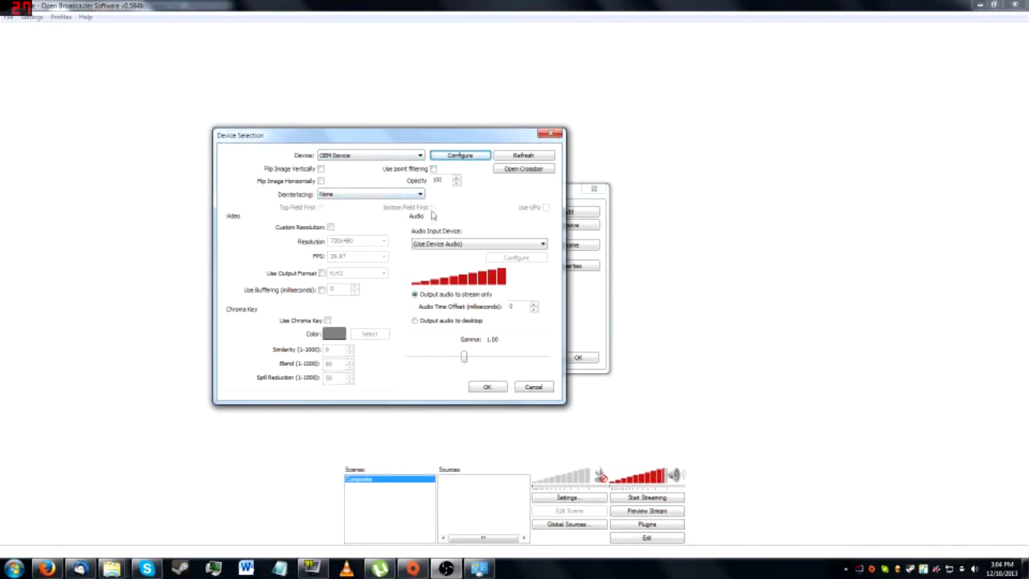
# Try to save the new OEM Device global source, and look over its audio input device options
pyautogui.click(486, 387)
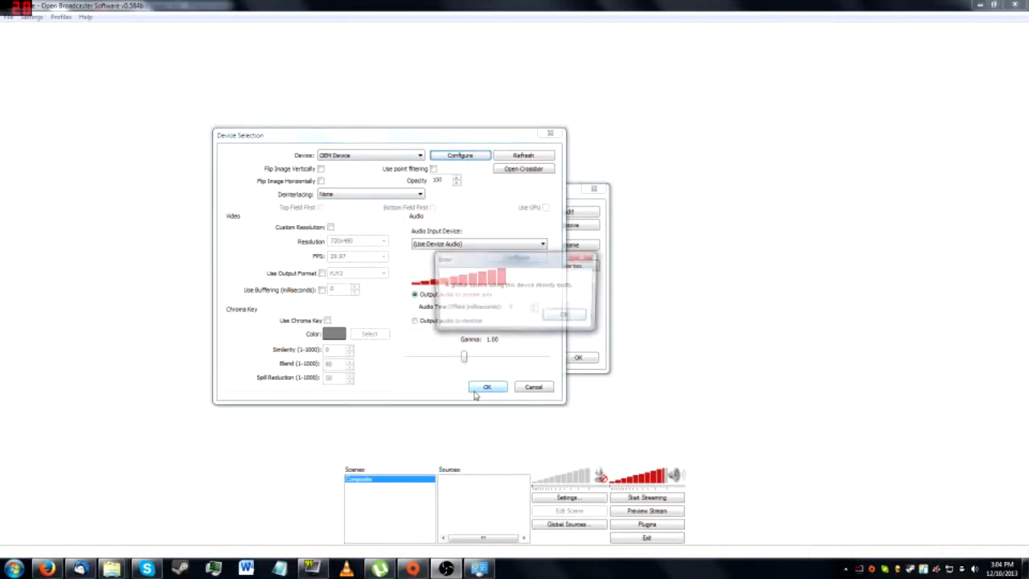
pyautogui.click(566, 315)
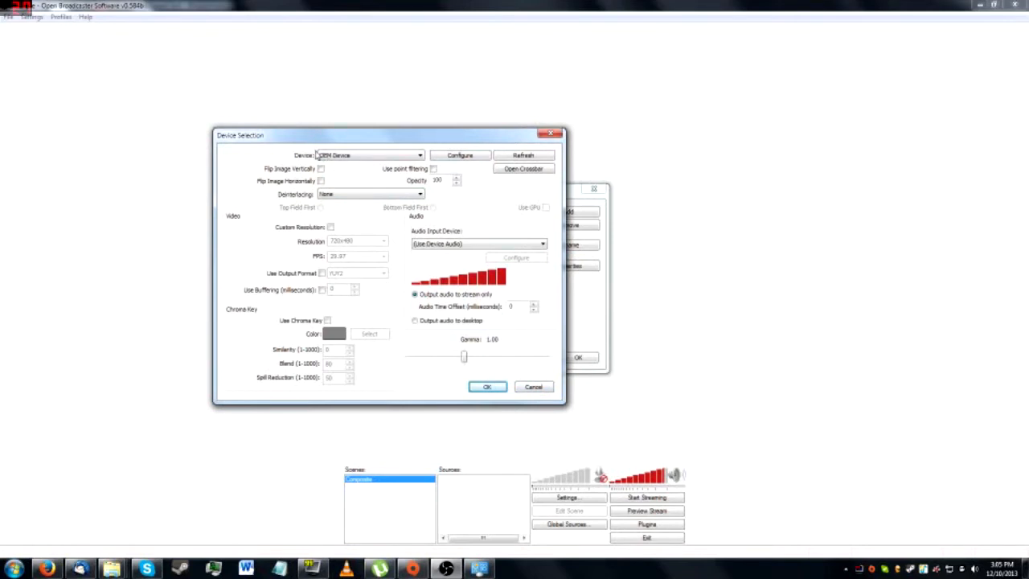
pyautogui.click(478, 246)
pyautogui.click(477, 245)
pyautogui.click(477, 245)
pyautogui.click(478, 245)
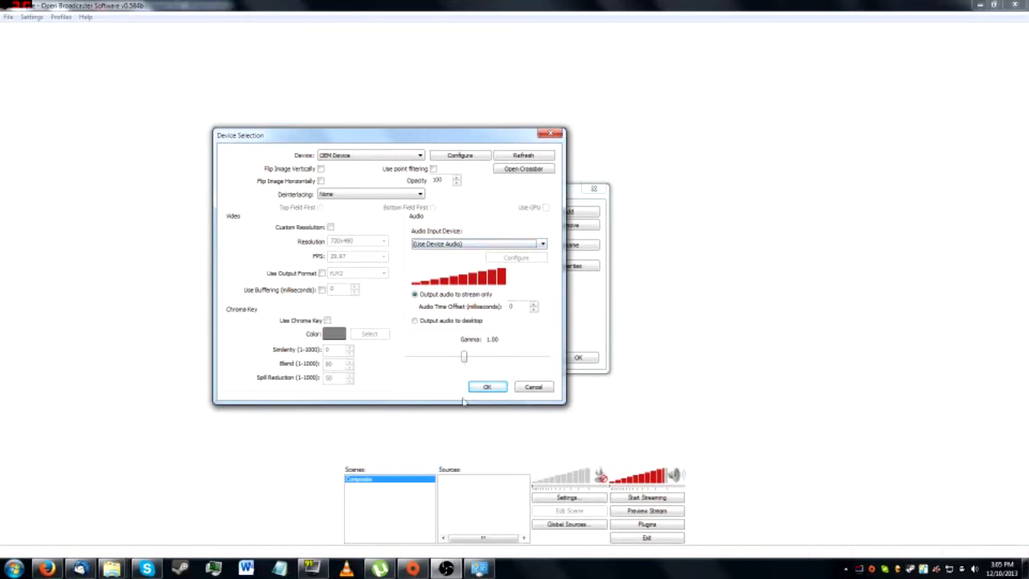
# Try to save the OEM Device source with audio output to desktop, and cancel out of the global sources
pyautogui.click(456, 322)
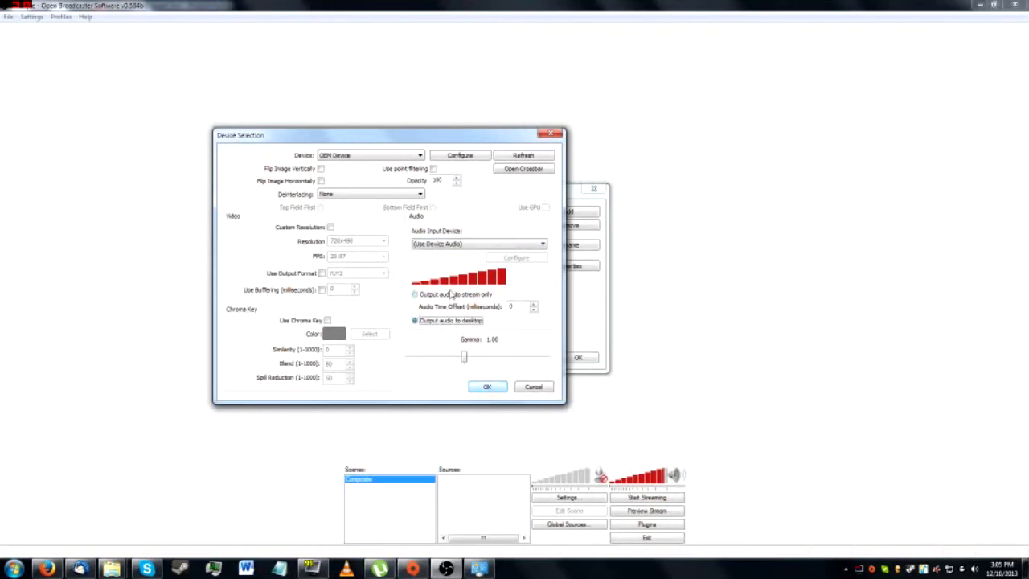
pyautogui.click(492, 388)
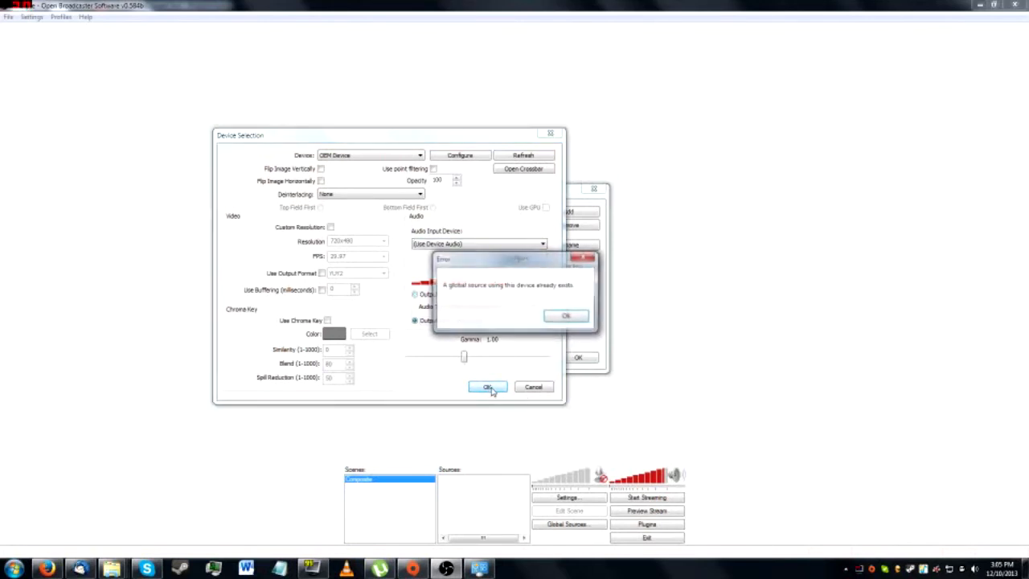
pyautogui.click(565, 317)
pyautogui.click(543, 387)
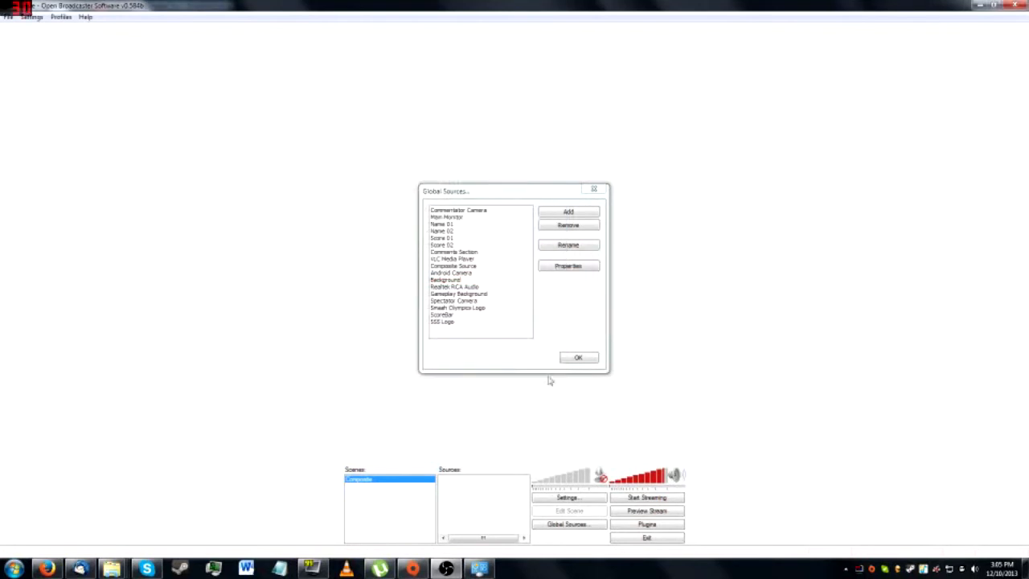
pyautogui.click(572, 361)
# Add the existing global source Composite Source to the Composite scene's sources
pyautogui.rightClick(459, 509)
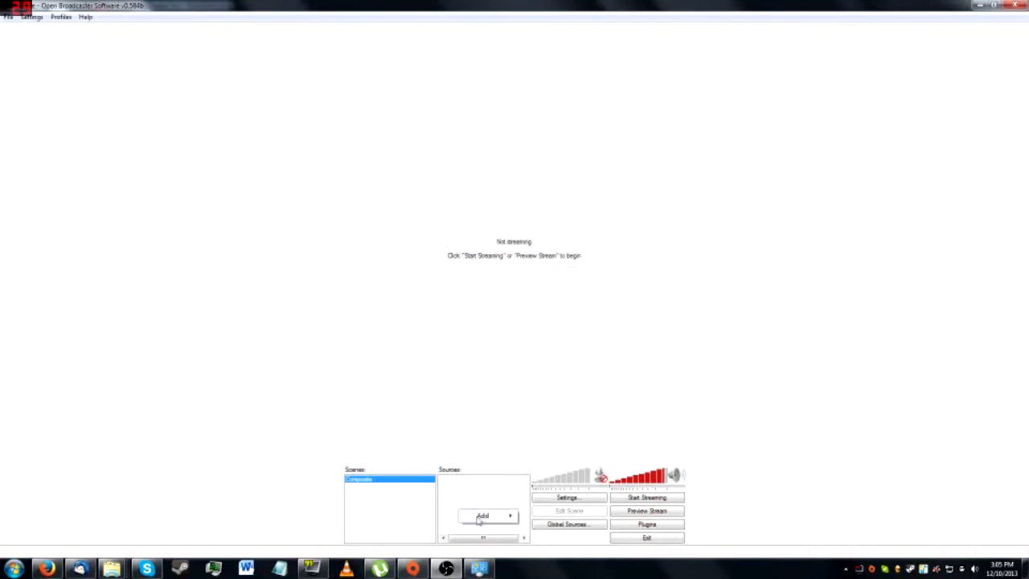
pyautogui.moveTo(481, 517)
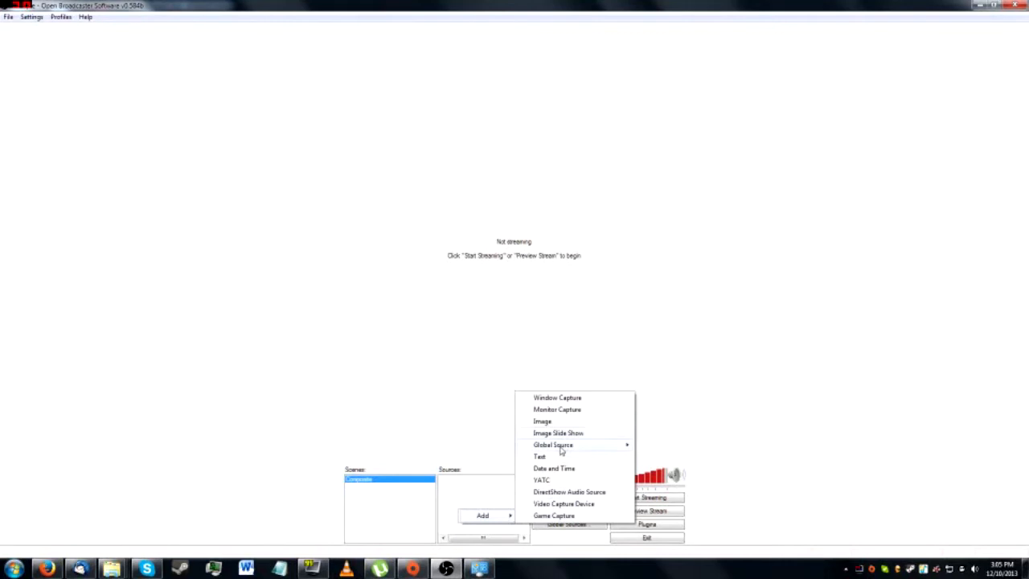
pyautogui.moveTo(561, 448)
pyautogui.click(407, 481)
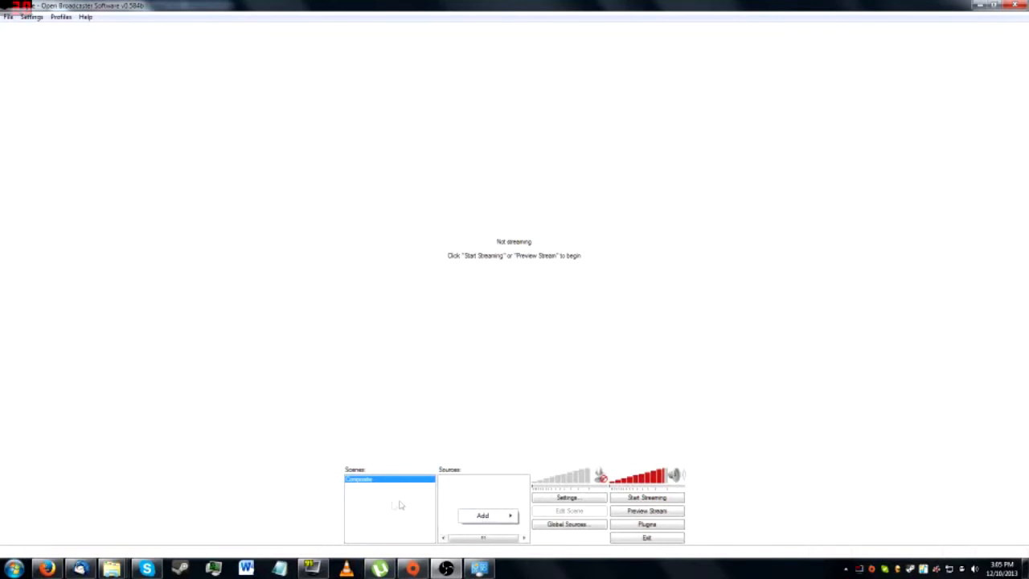
pyautogui.click(491, 516)
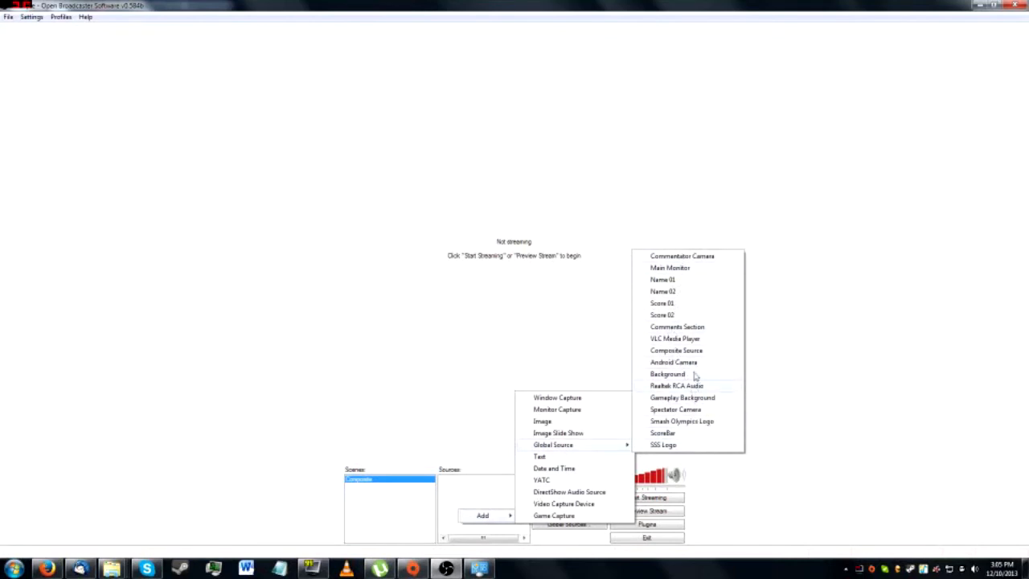
pyautogui.click(676, 350)
pyautogui.click(553, 296)
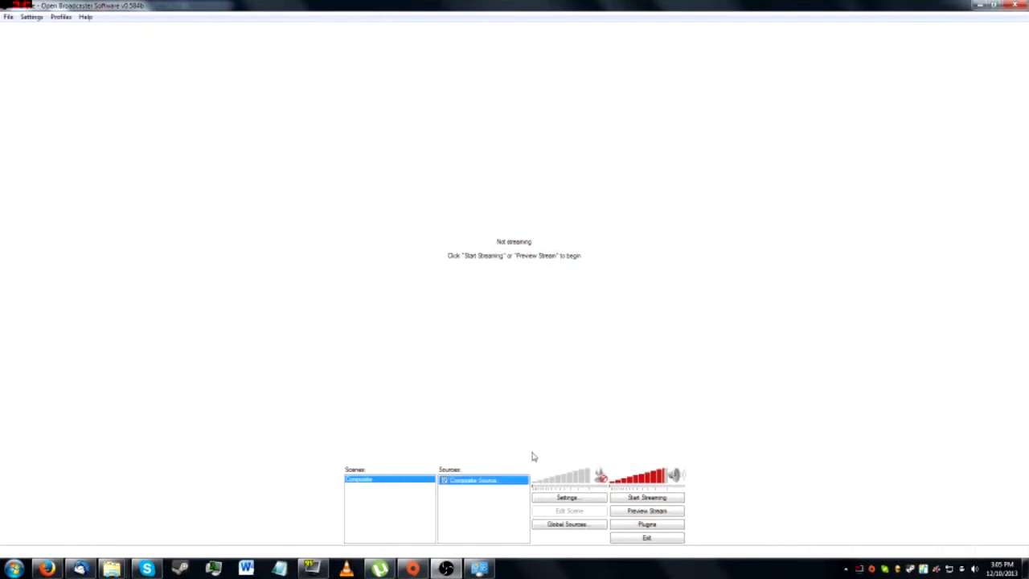
# Set the Composite Source to use device audio as its audio input and None for deinterlacing
pyautogui.doubleClick(494, 480)
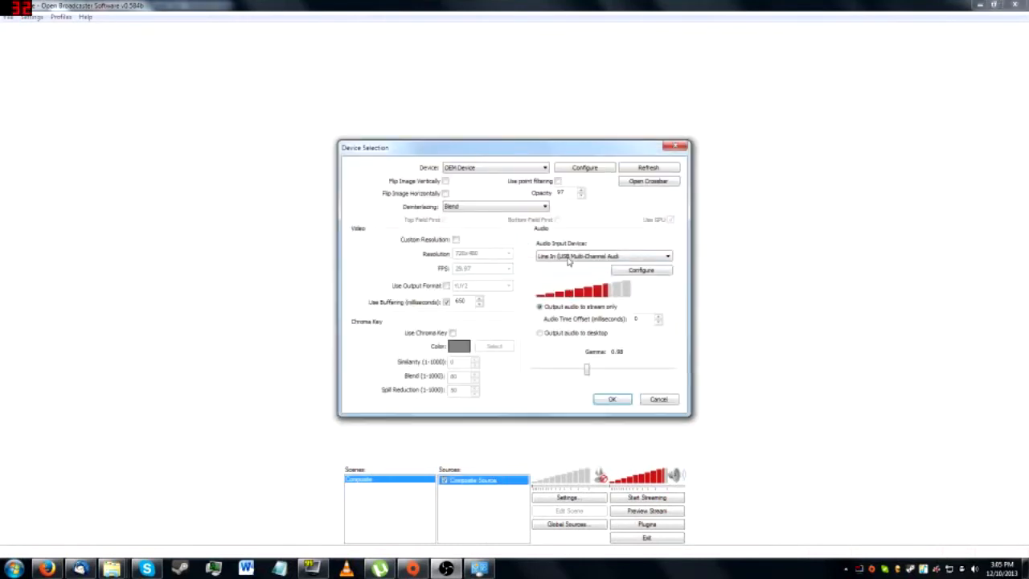
pyautogui.click(568, 256)
pyautogui.click(567, 265)
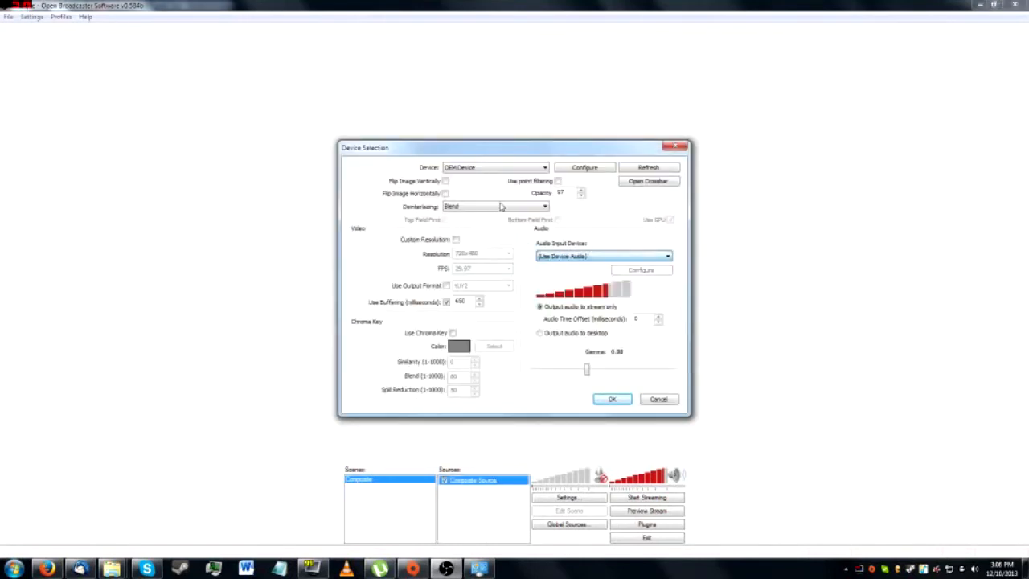
pyautogui.click(500, 206)
pyautogui.click(492, 217)
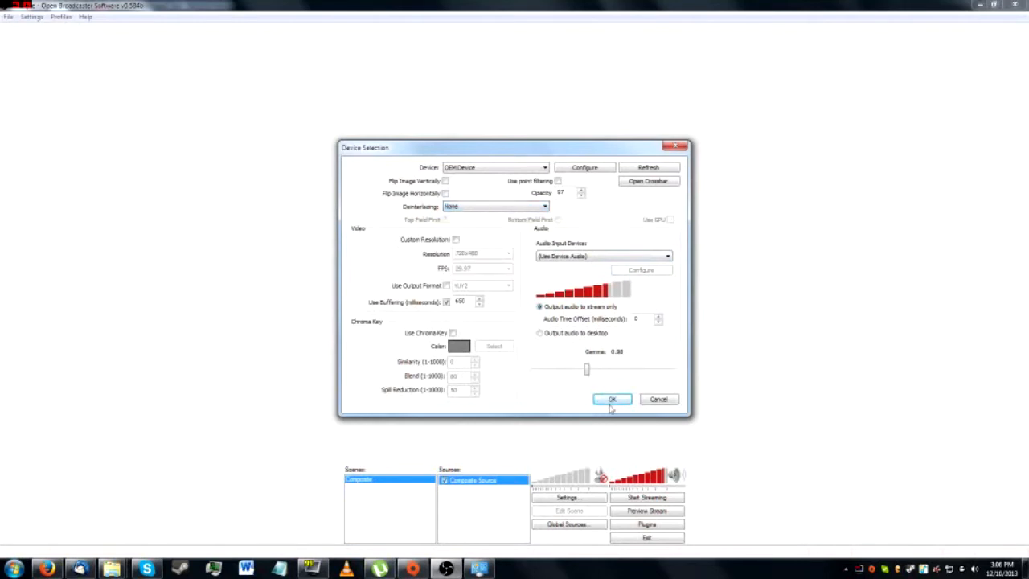
pyautogui.click(612, 399)
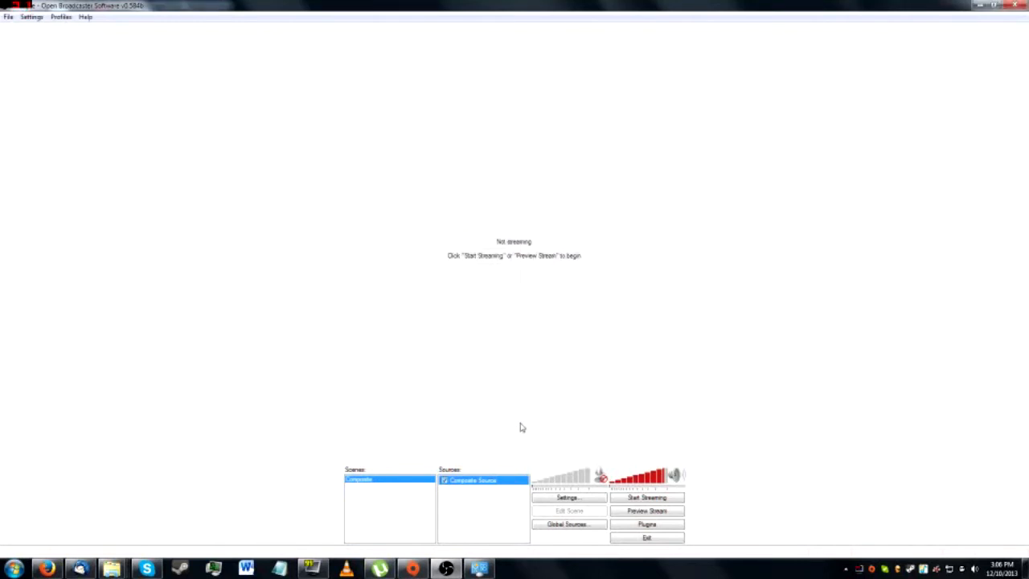
# Preview the stream in scene editing mode, enlarge the console capture to the full preview height and centre it horizontally
pyautogui.click(633, 515)
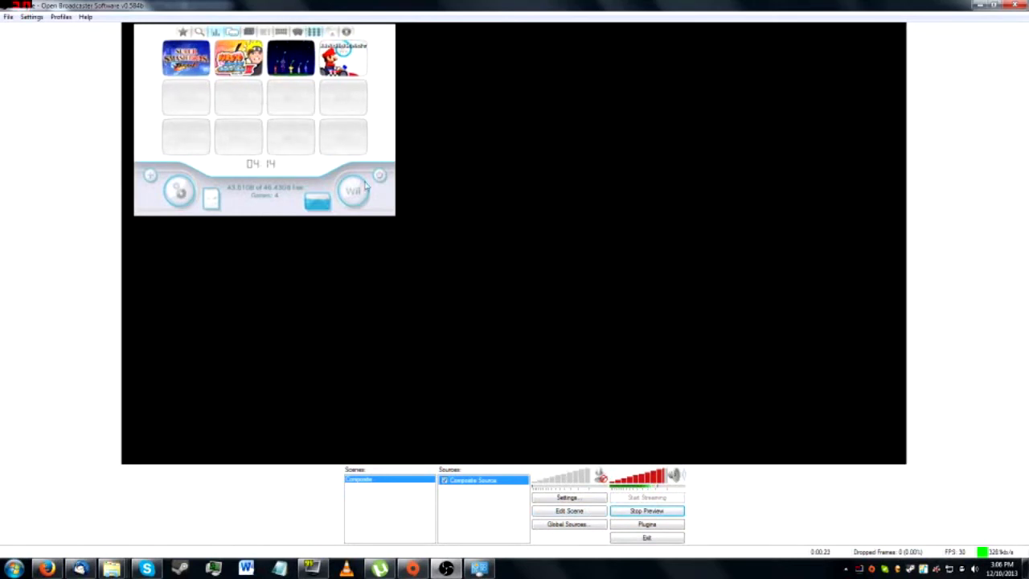
pyautogui.click(585, 511)
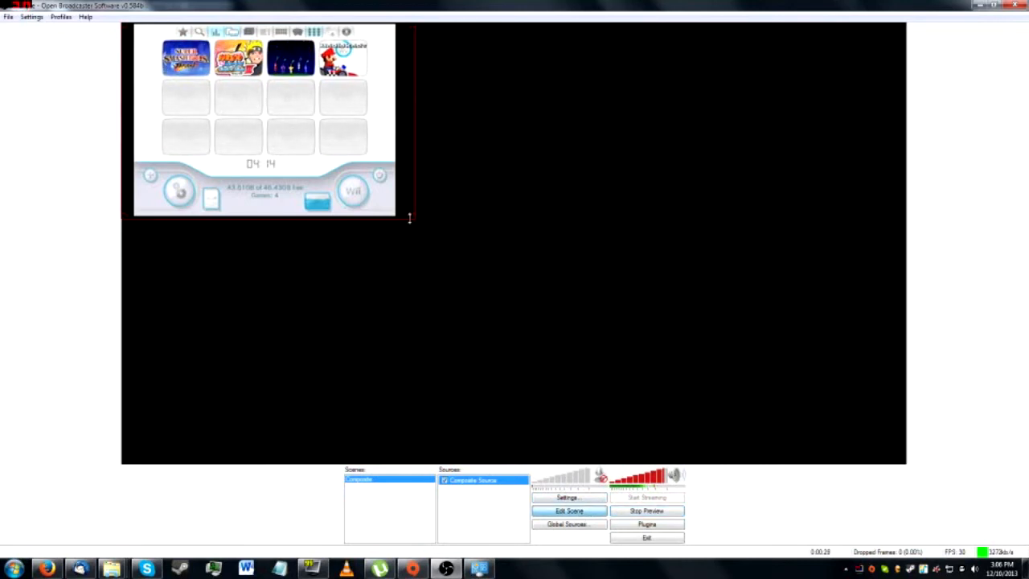
pyautogui.moveTo(413, 219); pyautogui.dragTo(674, 455)
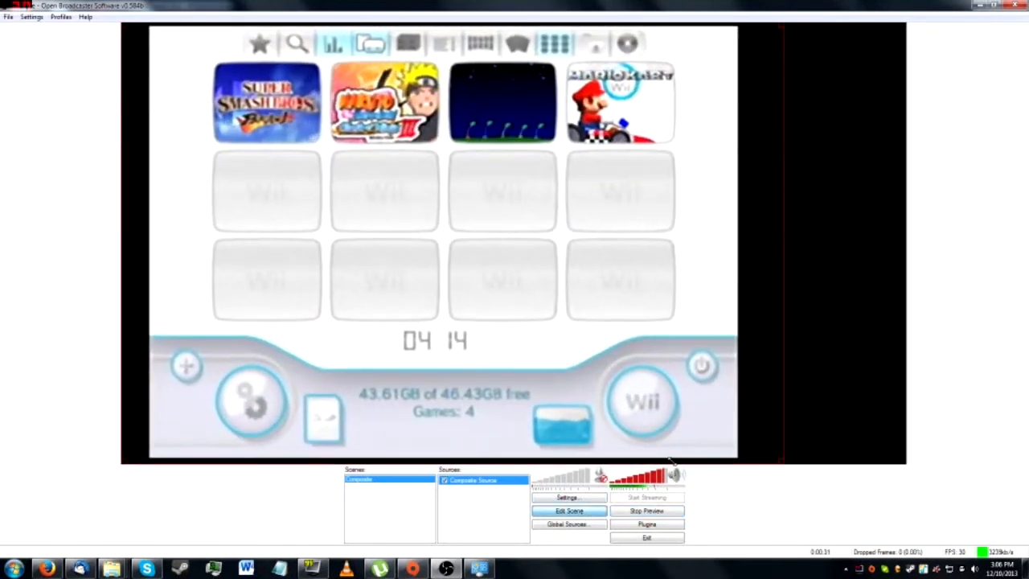
pyautogui.moveTo(615, 379); pyautogui.dragTo(660, 379)
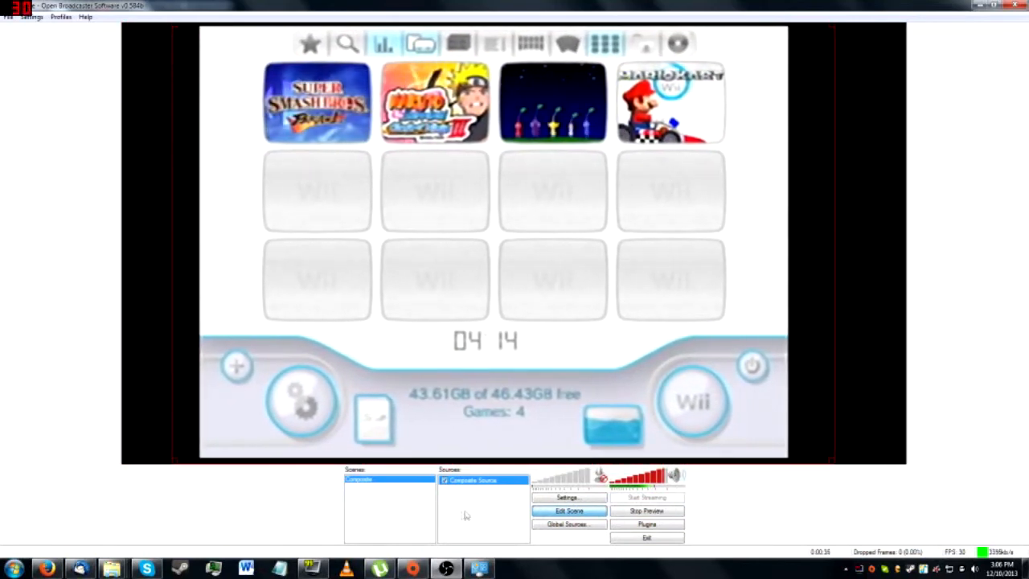
# Add the ScoreBar global source to the Composite scene
pyautogui.rightClick(463, 513)
pyautogui.moveTo(474, 518)
pyautogui.moveTo(611, 447)
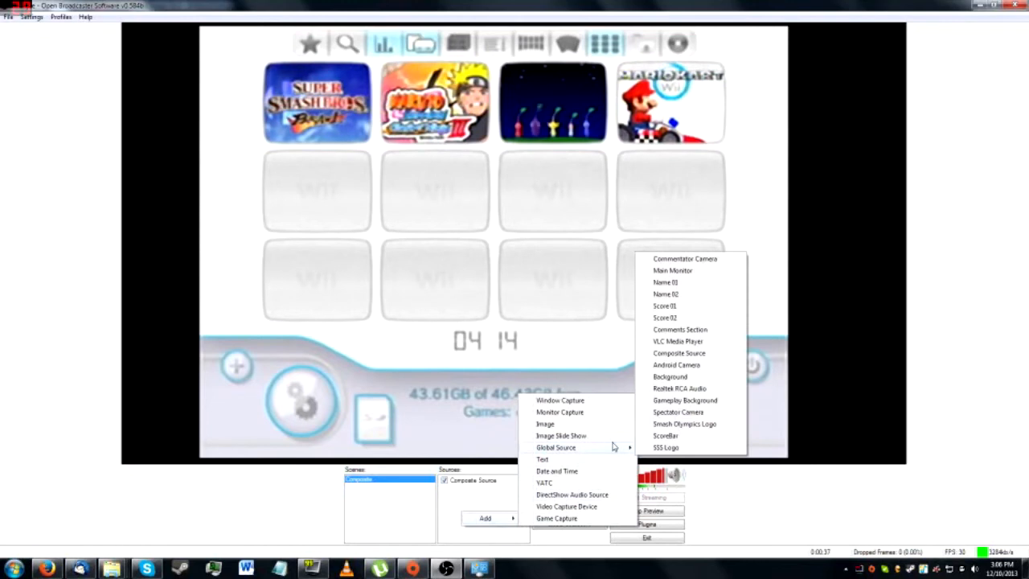
pyautogui.click(664, 436)
pyautogui.click(552, 294)
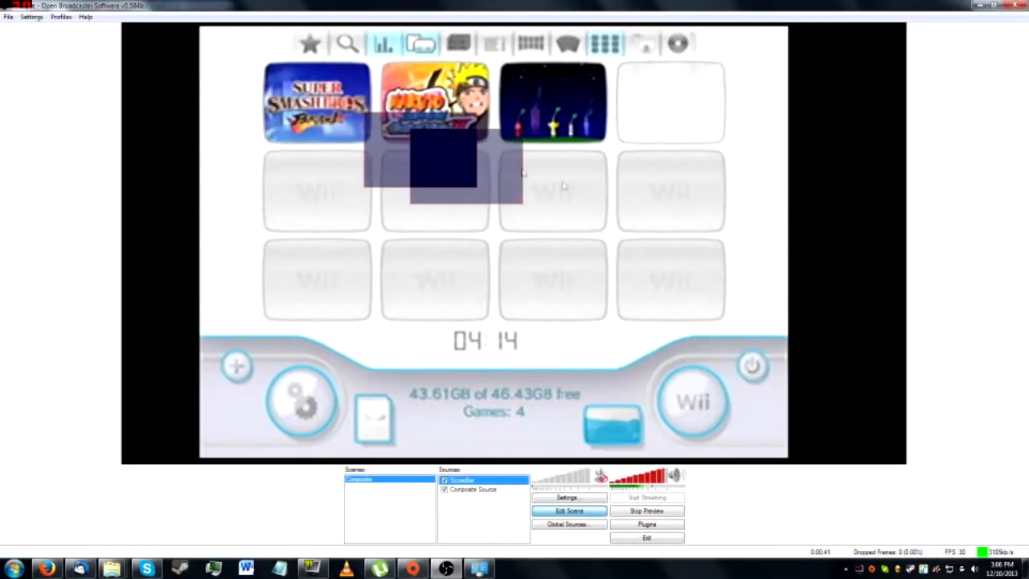
# Enlarge the ScoreBar image and place it along the preview's upper edge, covering most of the console capture
pyautogui.moveTo(635, 241); pyautogui.dragTo(892, 500)
pyautogui.moveTo(802, 394); pyautogui.dragTo(508, 264)
pyautogui.moveTo(398, 208); pyautogui.dragTo(521, 207)
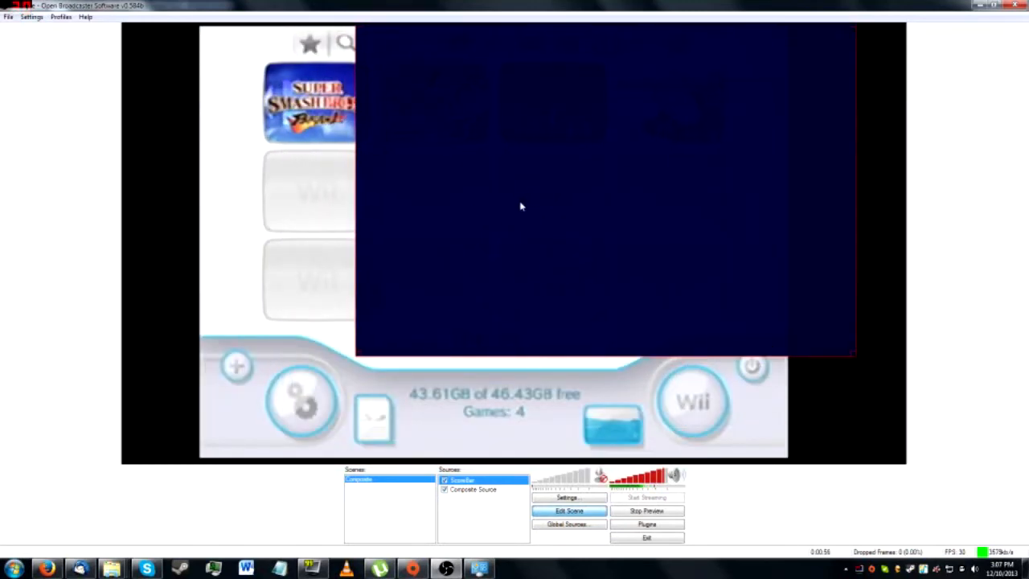
# Move ScoreBar repeatedly below and above Composite Source in the source order, finishing with it below
pyautogui.click(473, 489)
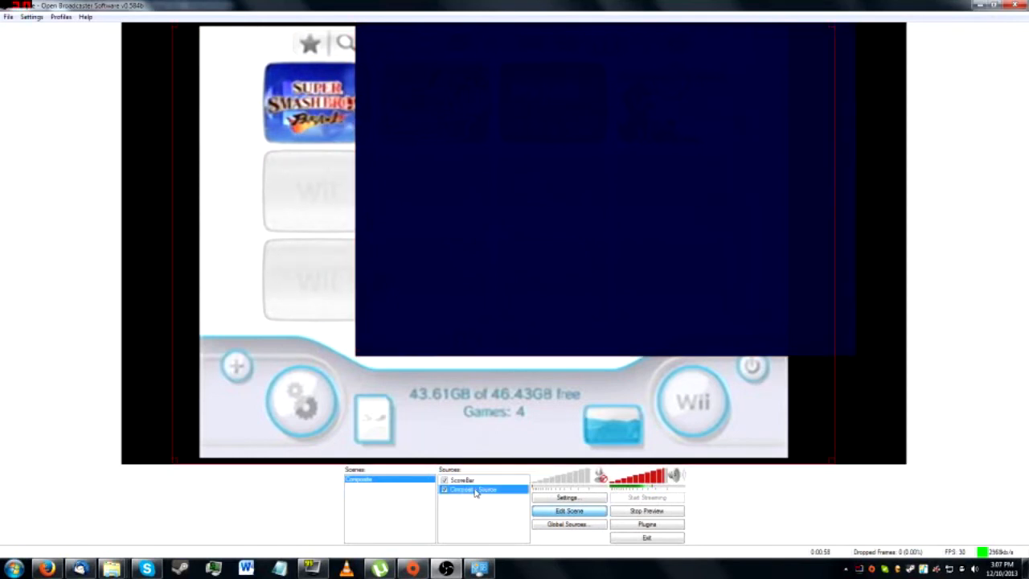
pyautogui.click(473, 481)
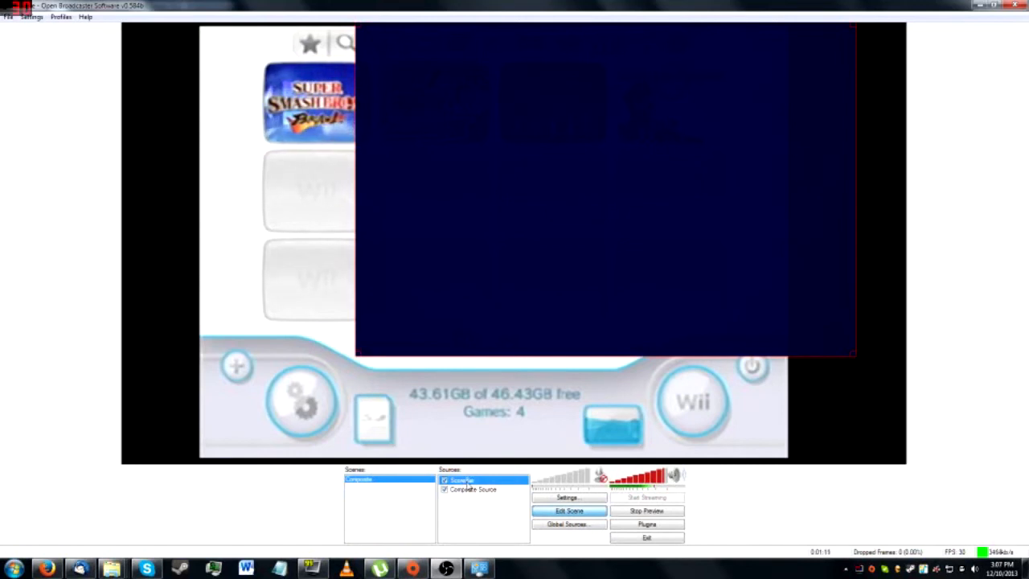
pyautogui.hotkey('ctrl', 'Down')
pyautogui.hotkey('ctrl', 'Up')
pyautogui.hotkey('ctrl', 'Down')
pyautogui.hotkey('ctrl', 'Up')
pyautogui.hotkey('ctrl', 'Down')
pyautogui.hotkey('ctrl', 'Up')
pyautogui.hotkey('ctrl', 'Down')
pyautogui.hotkey('ctrl', 'Up')
pyautogui.hotkey('ctrl', 'Down')
pyautogui.hotkey('ctrl', 'Up')
pyautogui.hotkey('ctrl', 'Down')
pyautogui.hotkey('ctrl', 'Up')
pyautogui.hotkey('ctrl', 'Down')
pyautogui.hotkey('ctrl', 'Up')
pyautogui.hotkey('ctrl', 'Down')
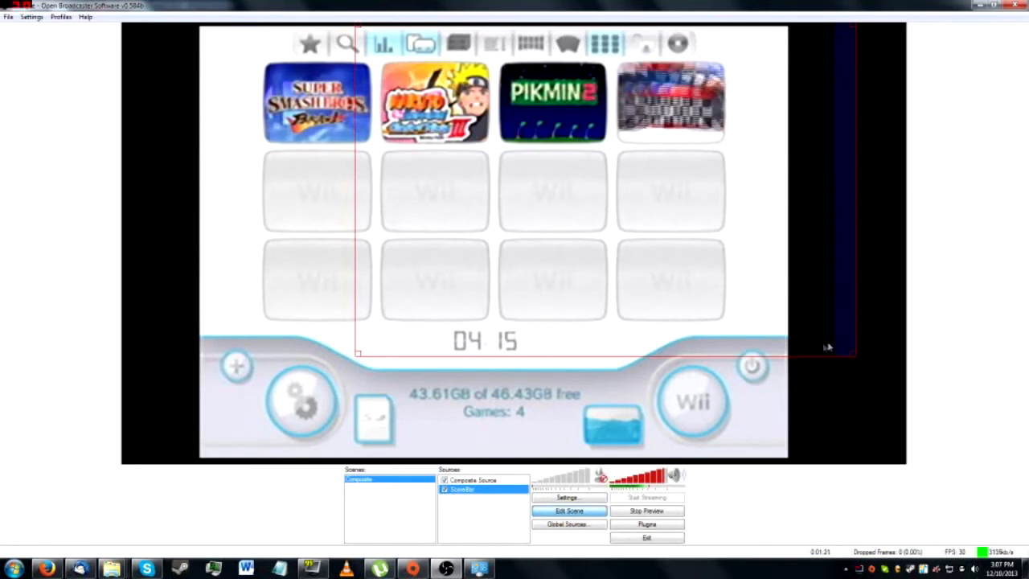
# Enlarge the ScoreBar image to the full preview height and align it with the preview's right edge
pyautogui.moveTo(849, 356); pyautogui.dragTo(886, 461)
pyautogui.moveTo(852, 418); pyautogui.dragTo(749, 409)
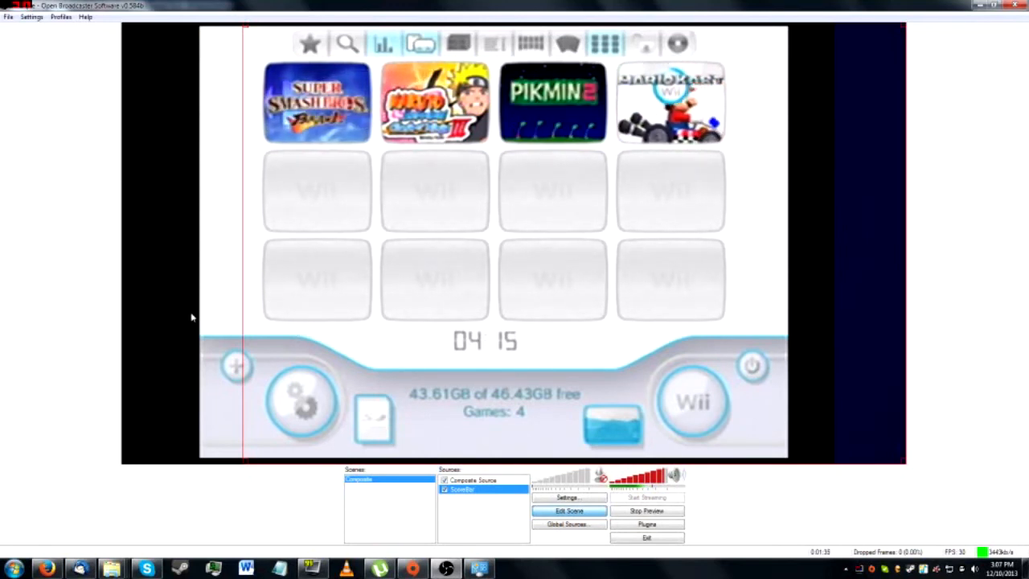
# Turn off buffering for the Composite Source
pyautogui.click(209, 344)
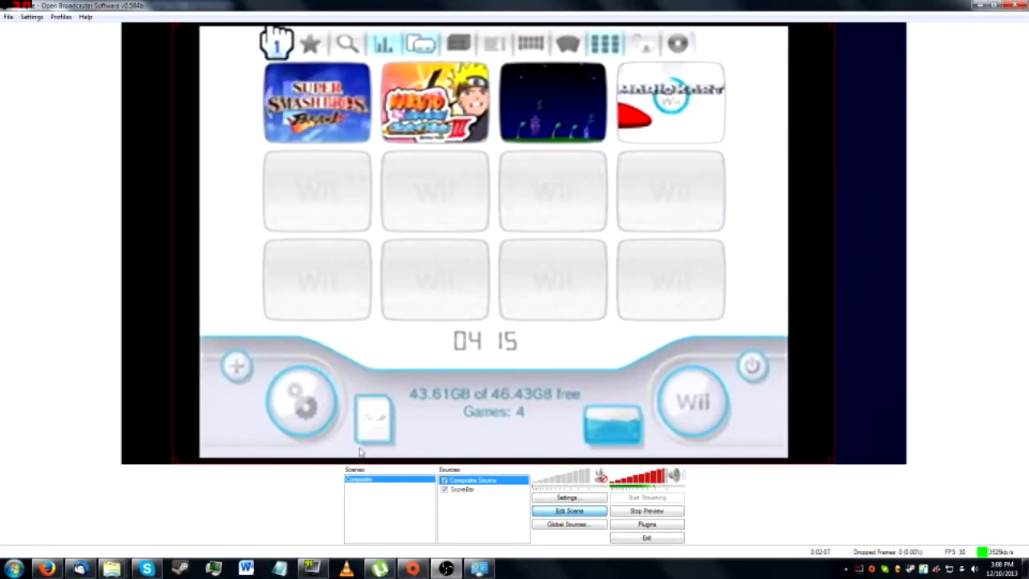
pyautogui.doubleClick(473, 481)
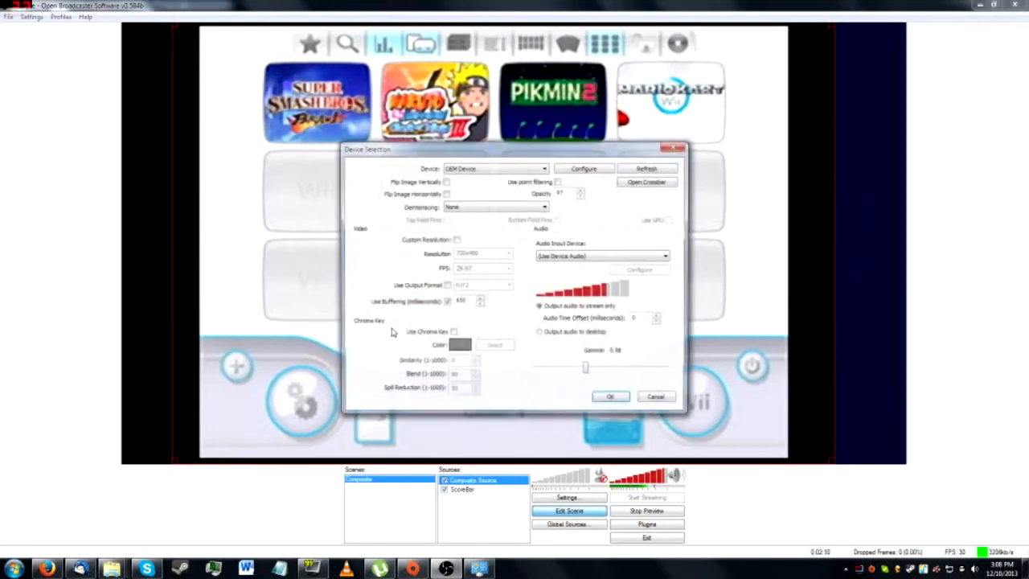
pyautogui.click(612, 400)
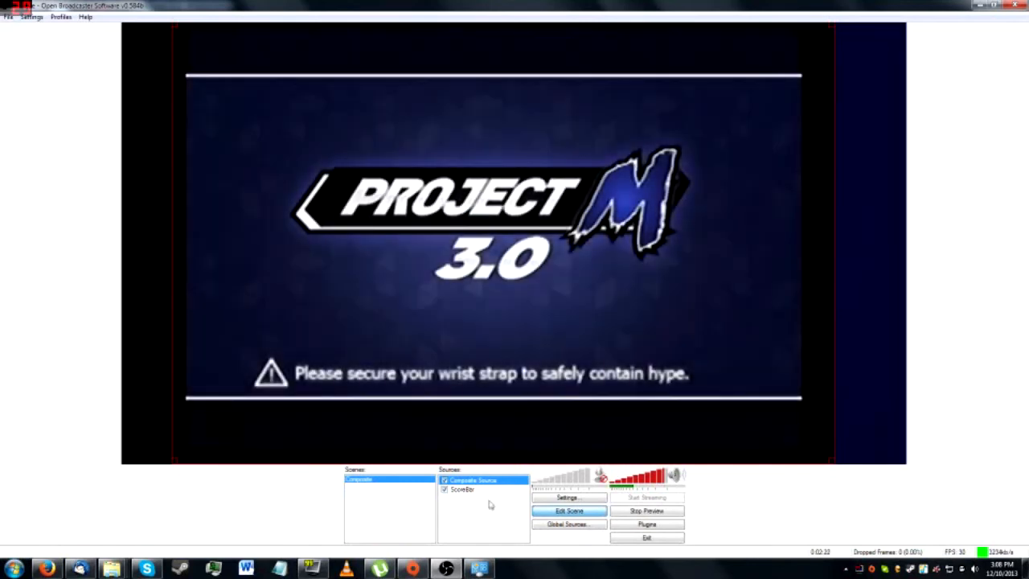
# Set the Composite Source's audio to output to the desktop
pyautogui.doubleClick(486, 480)
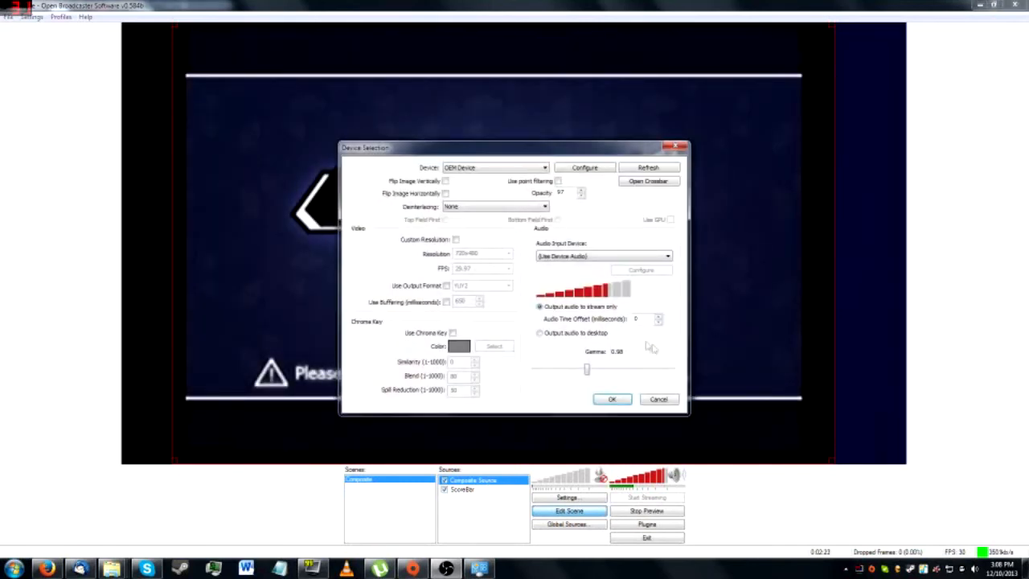
pyautogui.click(611, 399)
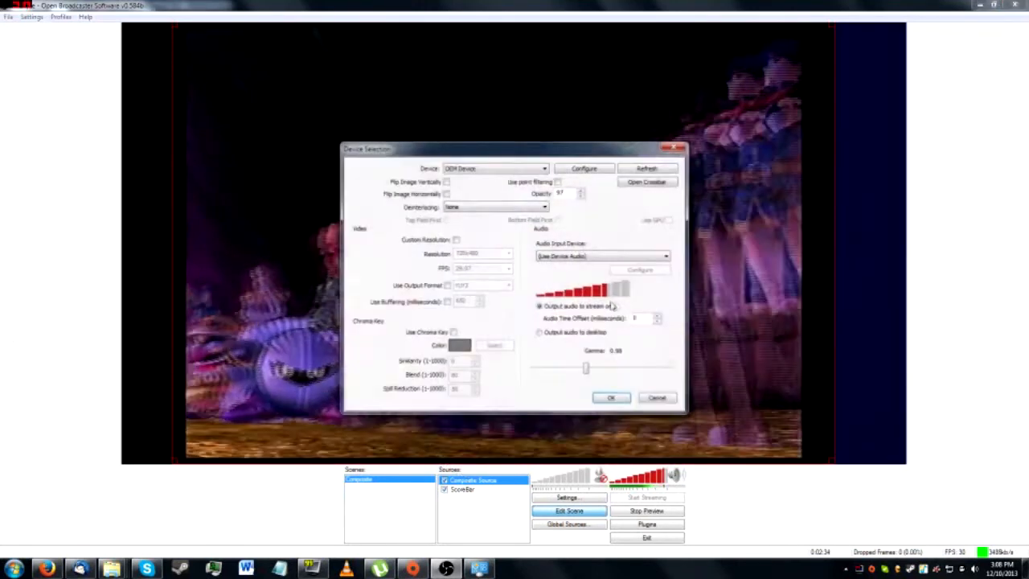
pyautogui.click(572, 335)
pyautogui.click(614, 402)
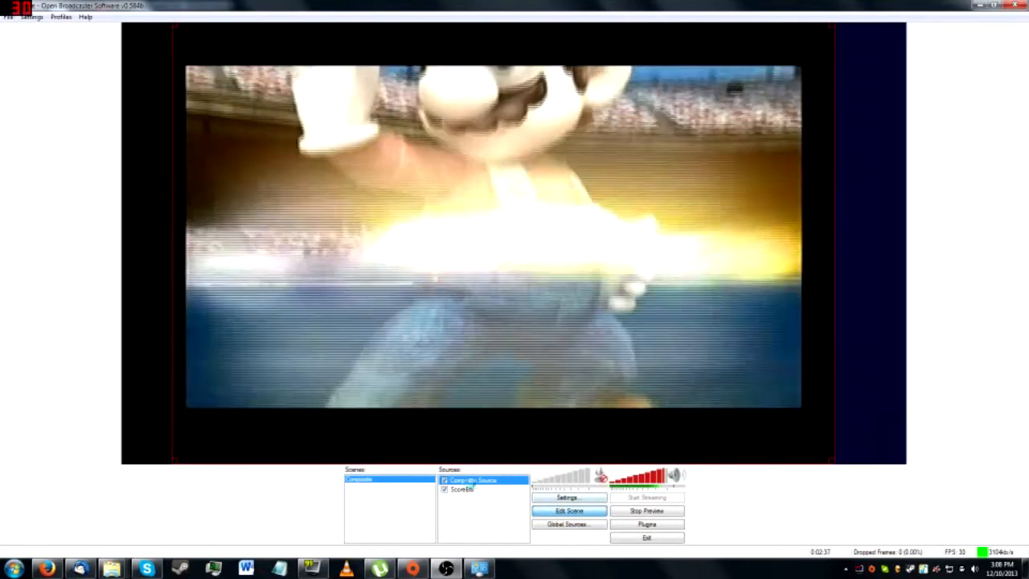
# Lower the Composite Source's audio volume and set its audio to output to the stream only
pyautogui.doubleClick(479, 480)
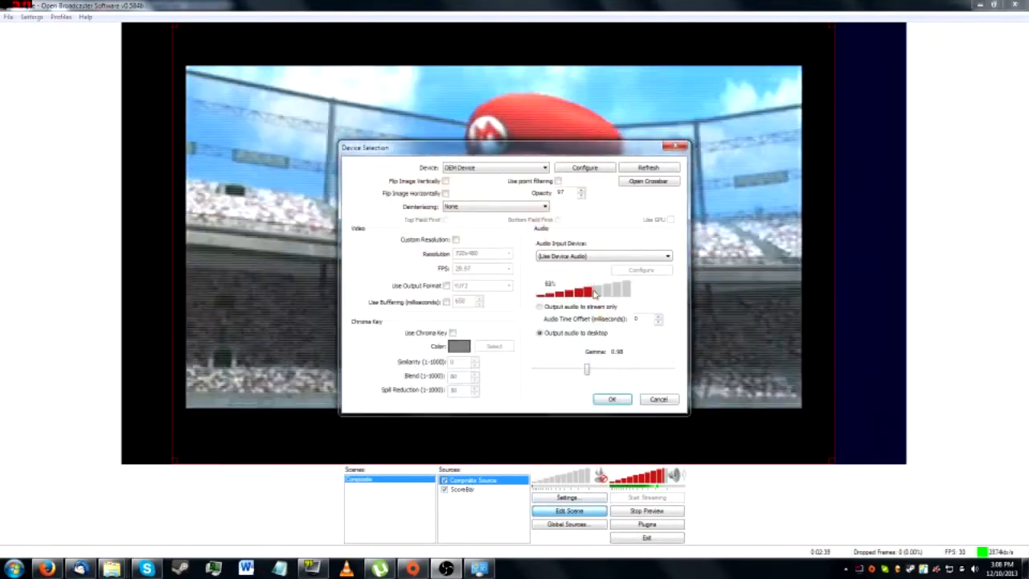
pyautogui.click(610, 399)
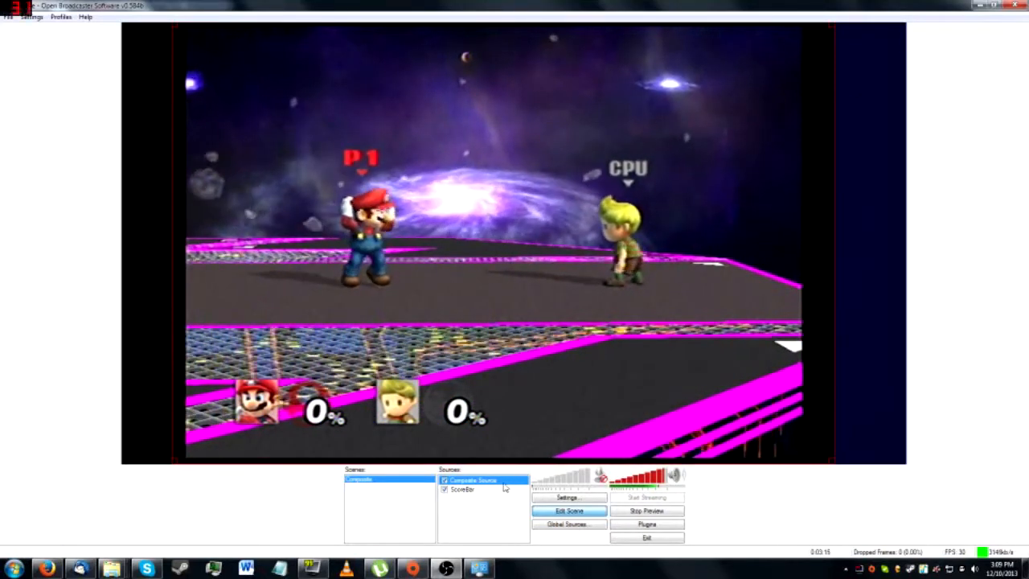
pyautogui.click(471, 489)
pyautogui.doubleClick(472, 480)
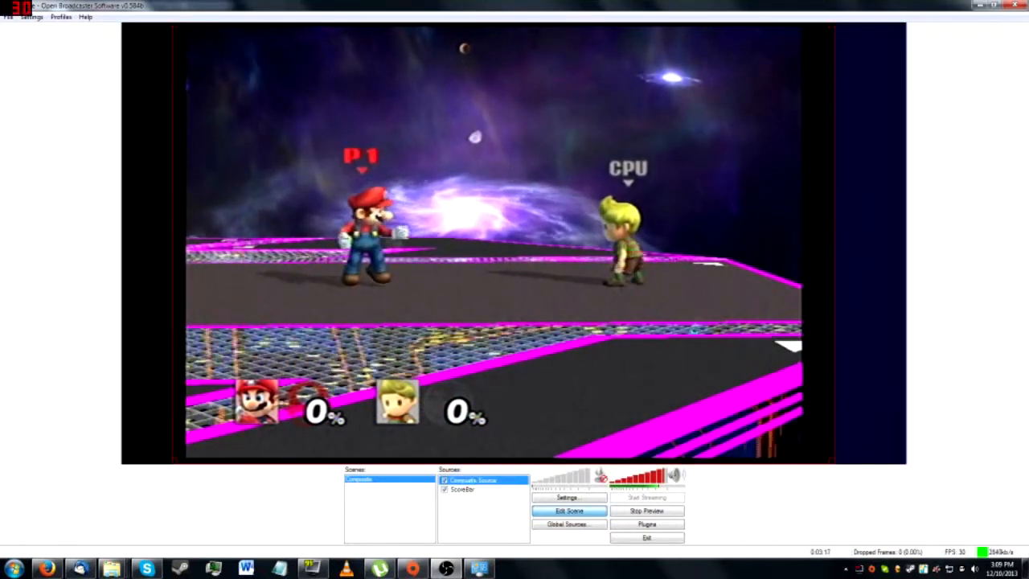
pyautogui.click(576, 307)
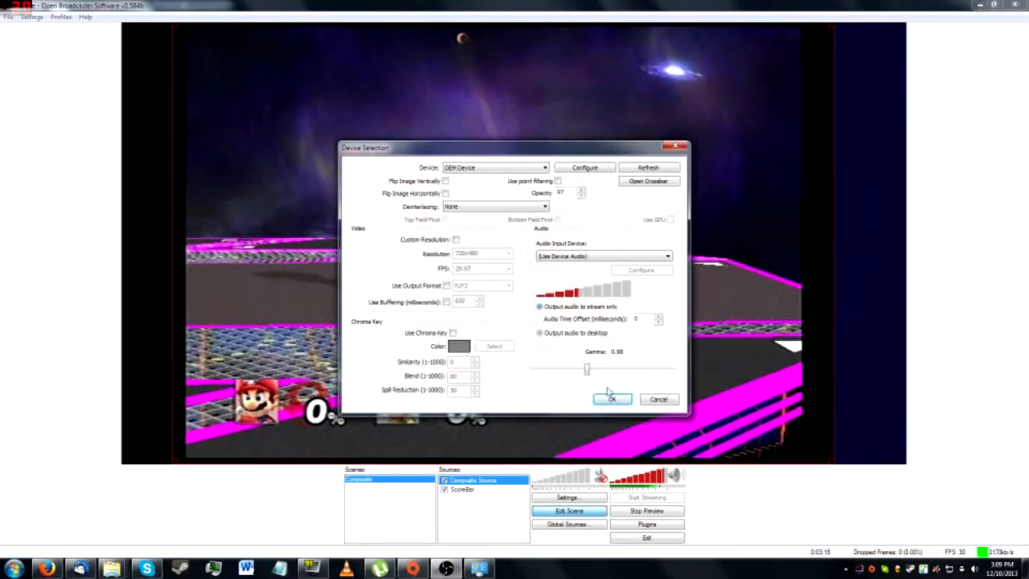
pyautogui.click(608, 400)
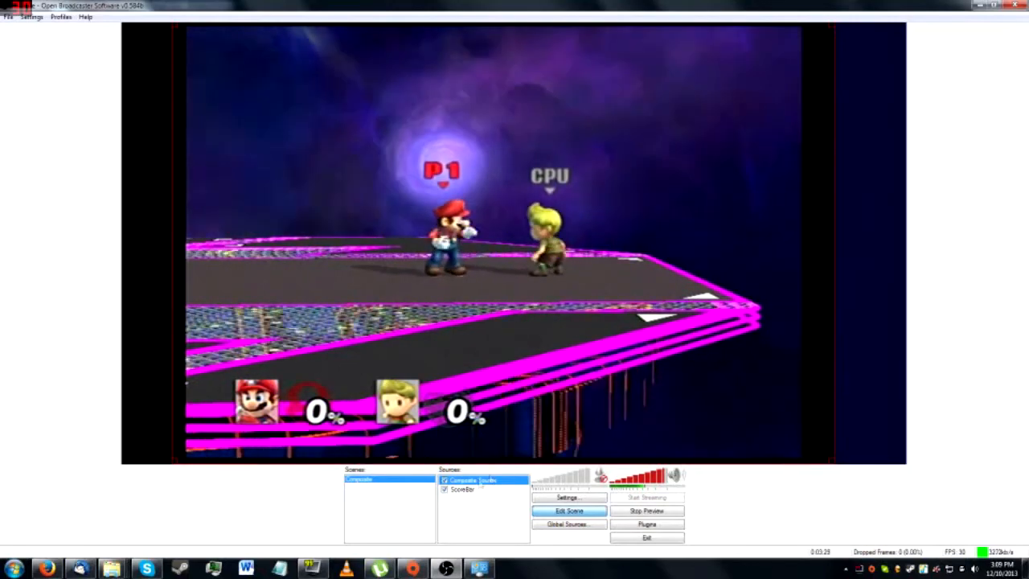
# Review the Composite Source's deinterlacing methods, close its settings, and stop the stream preview
pyautogui.doubleClick(472, 480)
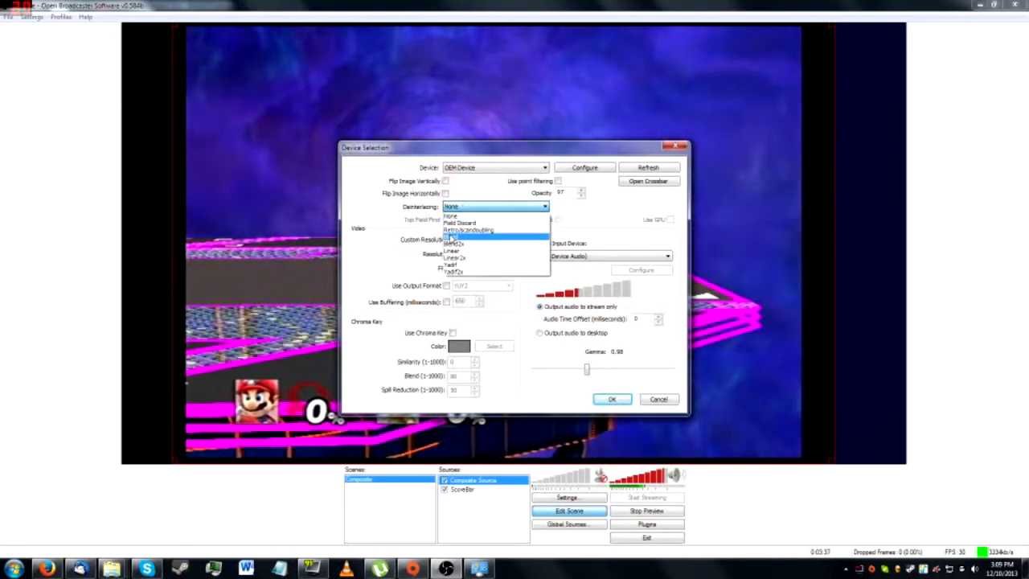
pyautogui.click(606, 399)
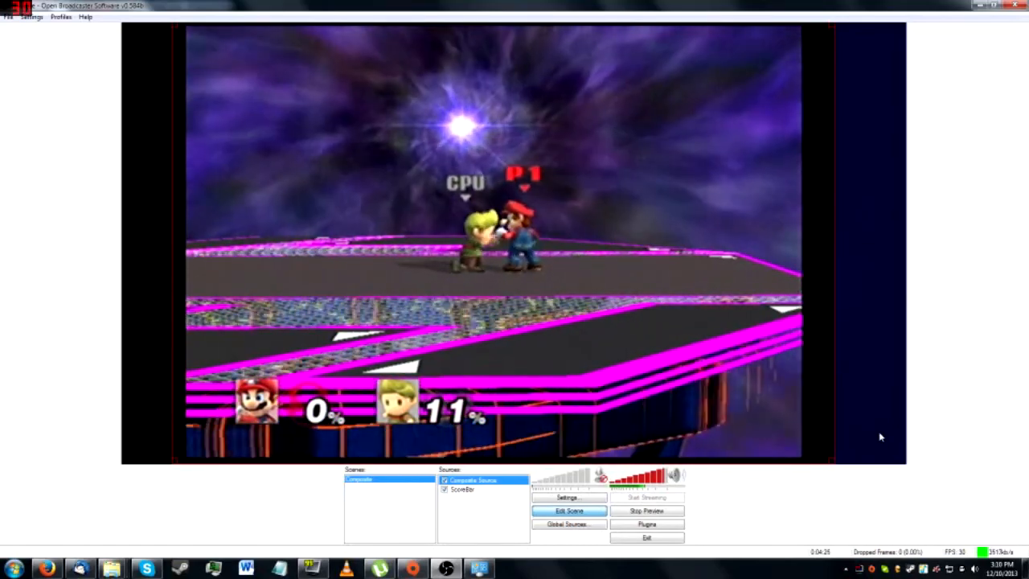
pyautogui.click(647, 511)
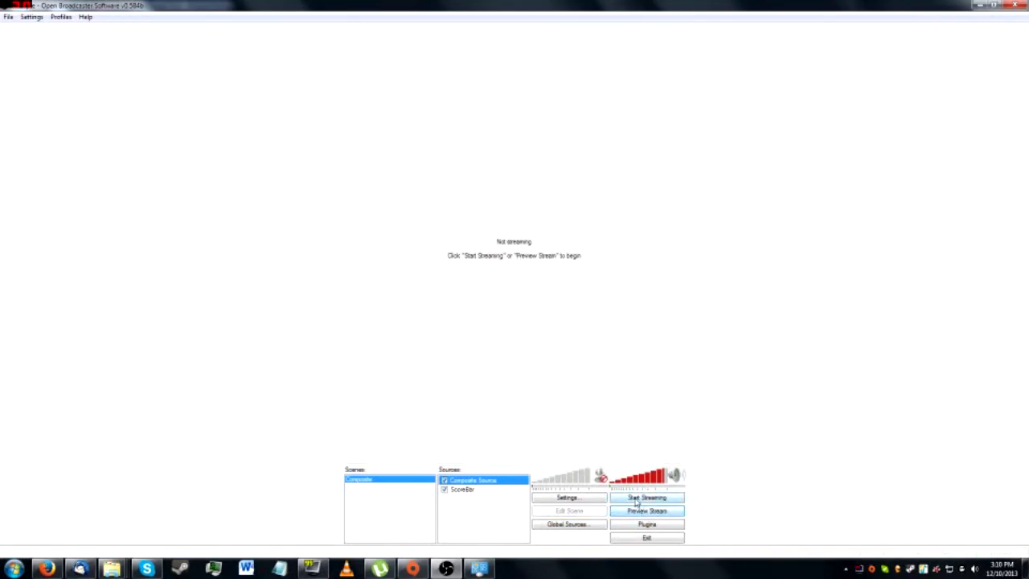